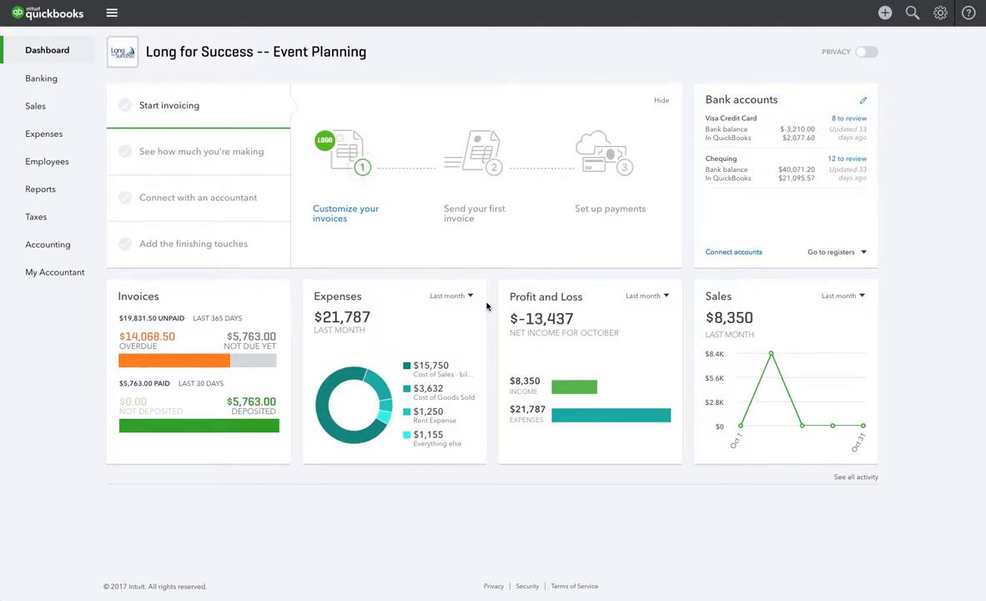
# - Open the company's chart of accounts
pyautogui.click(58, 248)
pyautogui.click(58, 247)
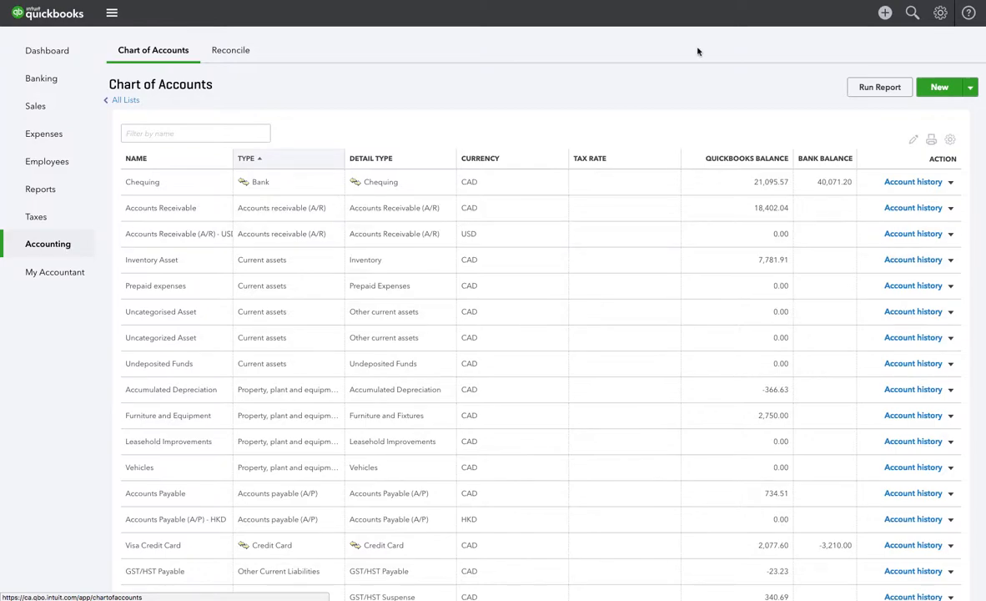
pyautogui.click(886, 14)
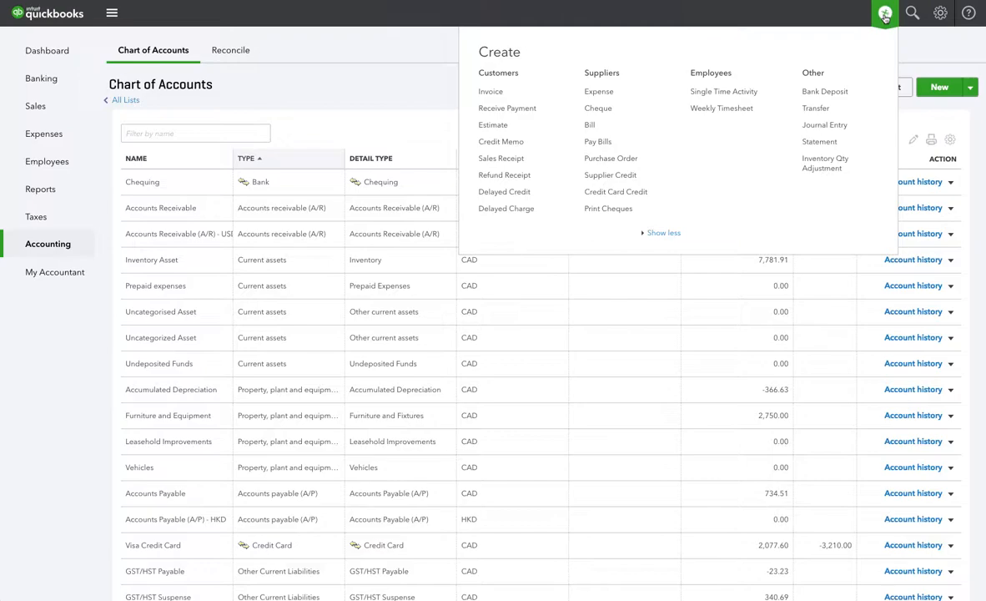
pyautogui.click(941, 13)
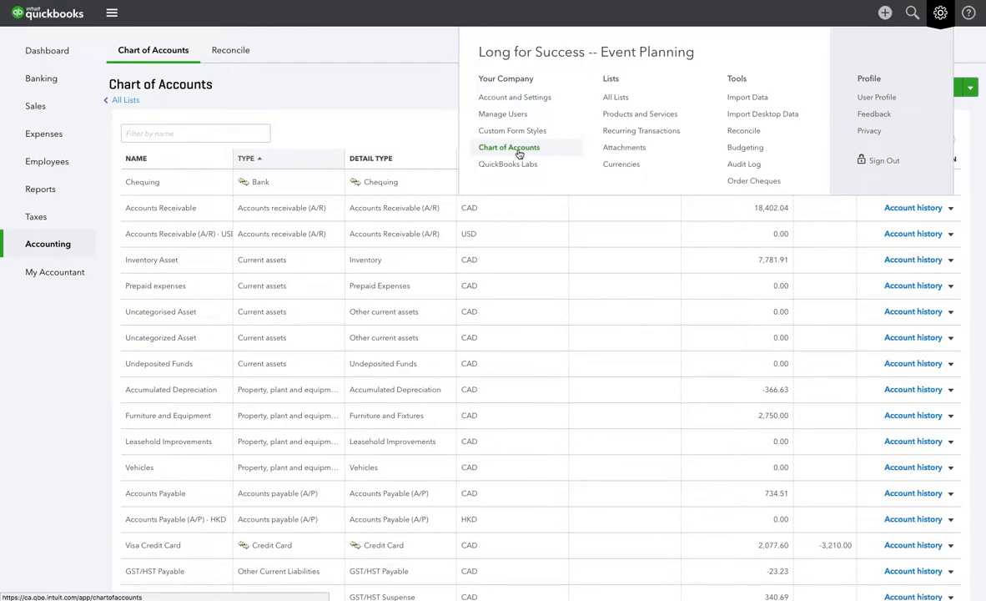
pyautogui.click(372, 113)
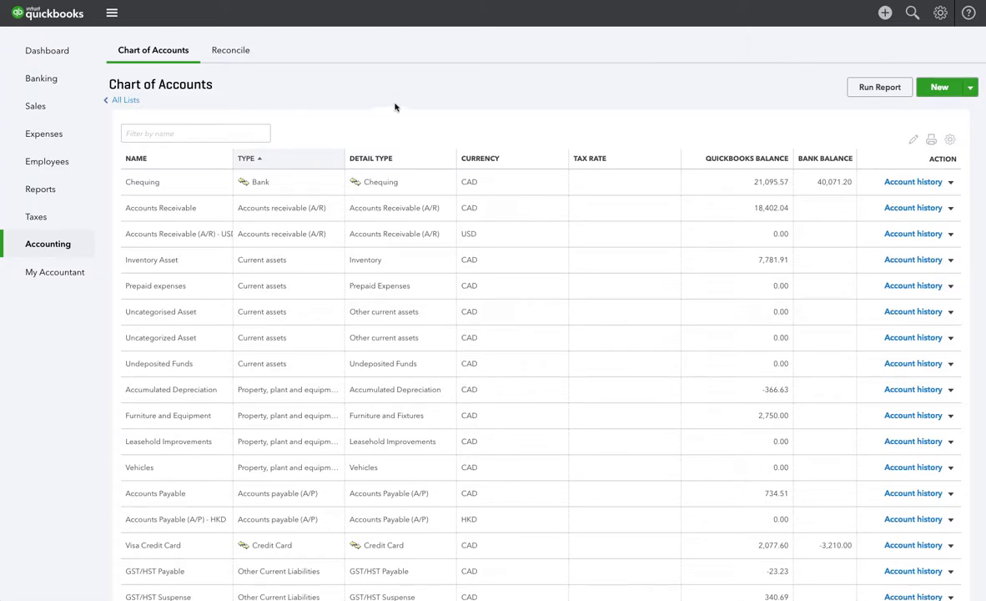
# - Create a Credit Card type account named "Owed to Owner" in the chart of accounts and save it
pyautogui.click(941, 88)
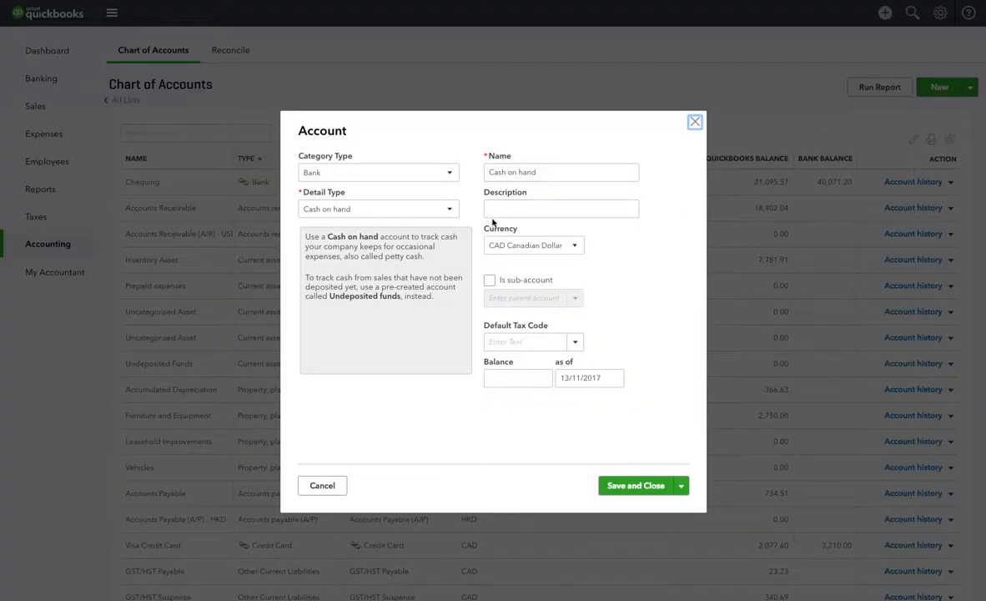
pyautogui.click(449, 175)
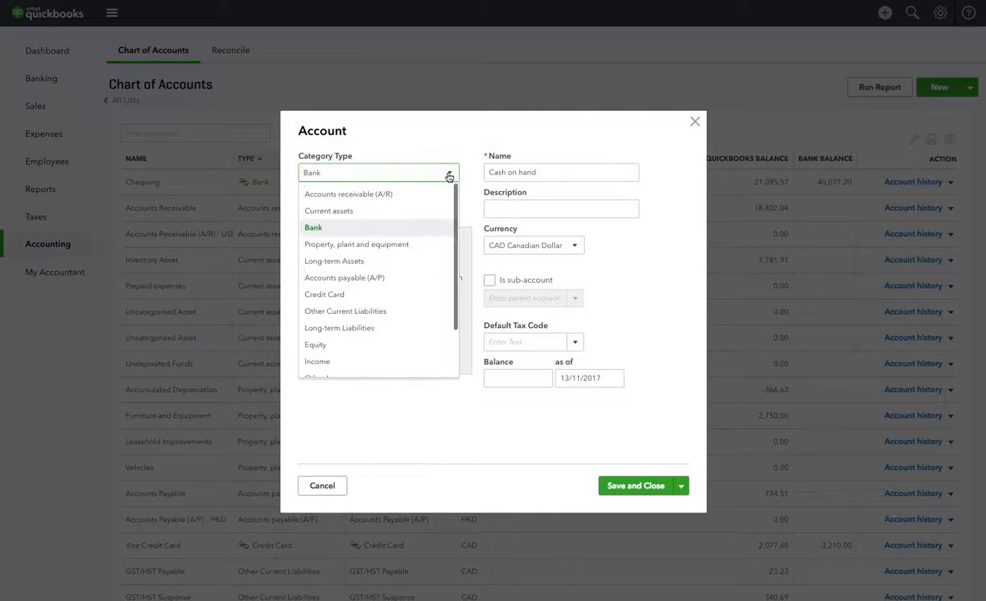
pyautogui.click(334, 297)
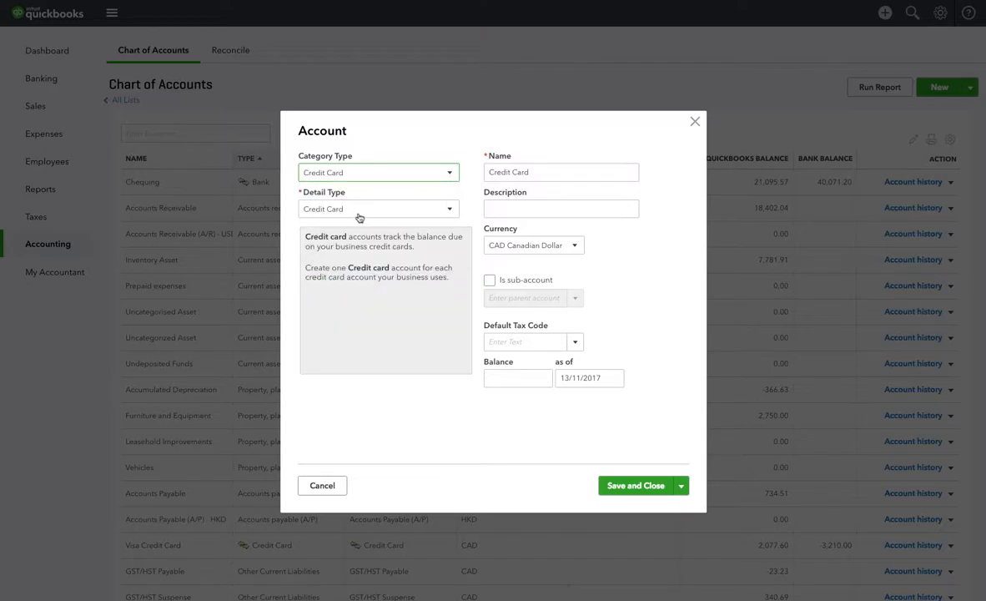
pyautogui.moveTo(546, 172); pyautogui.dragTo(486, 173)
pyautogui.write('Owed to Owner')
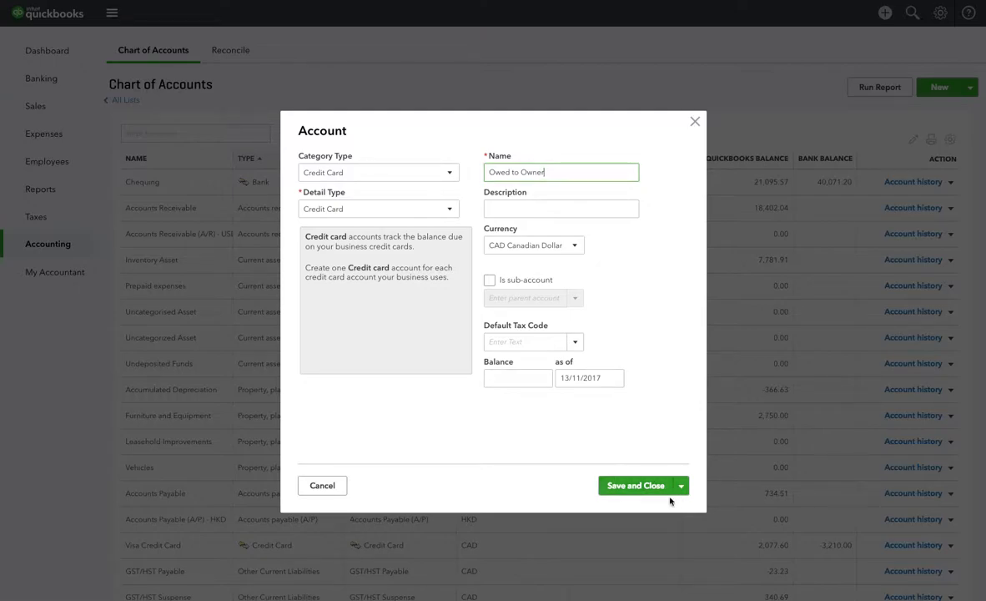
pyautogui.click(636, 486)
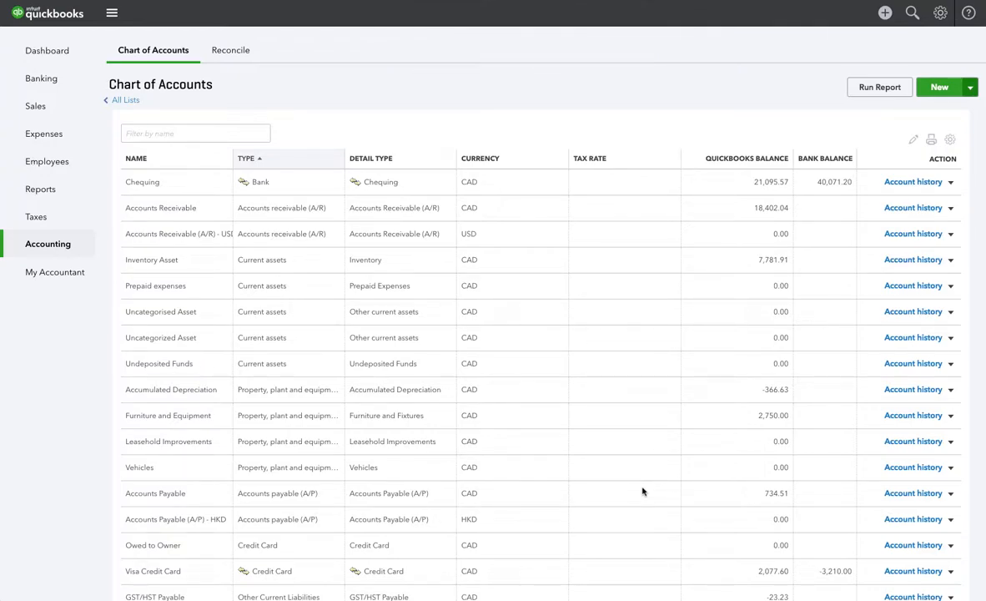
# - Look through the supplier list for Staples, search for that name, and clear the search
pyautogui.click(57, 137)
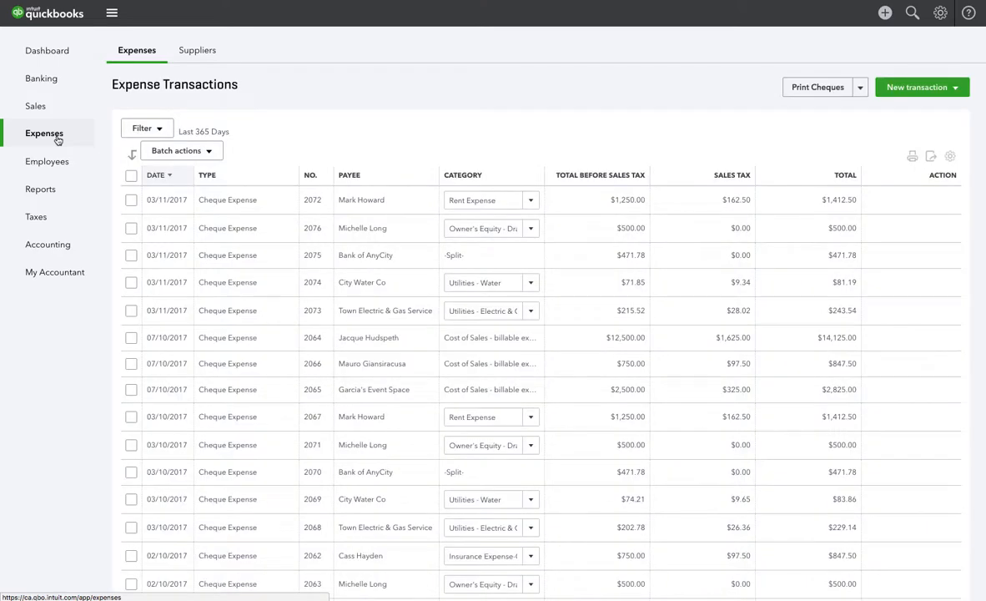
pyautogui.click(200, 53)
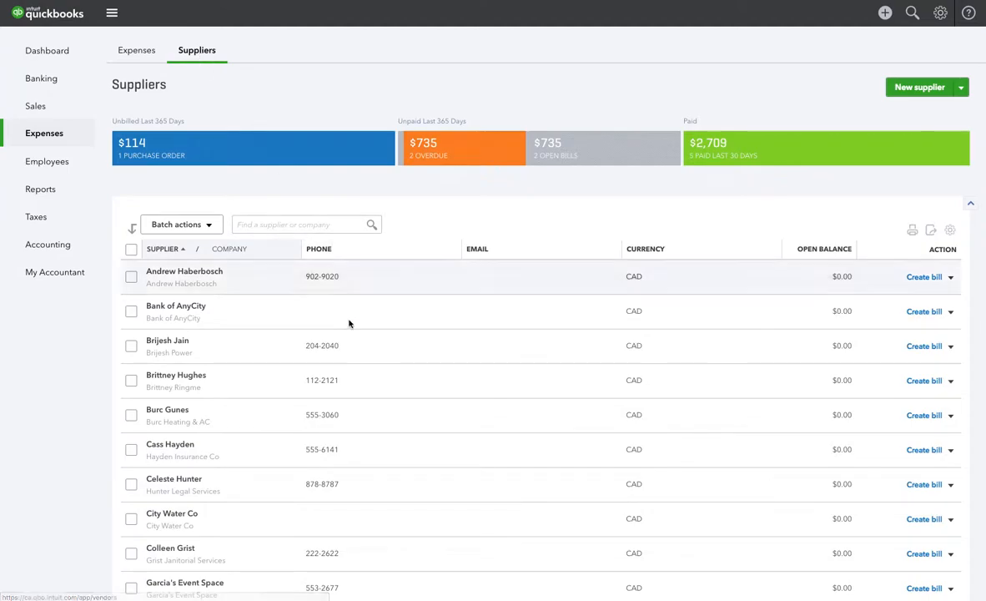
pyautogui.scroll(-5, 357, 344)
pyautogui.scroll(-8, 357, 344)
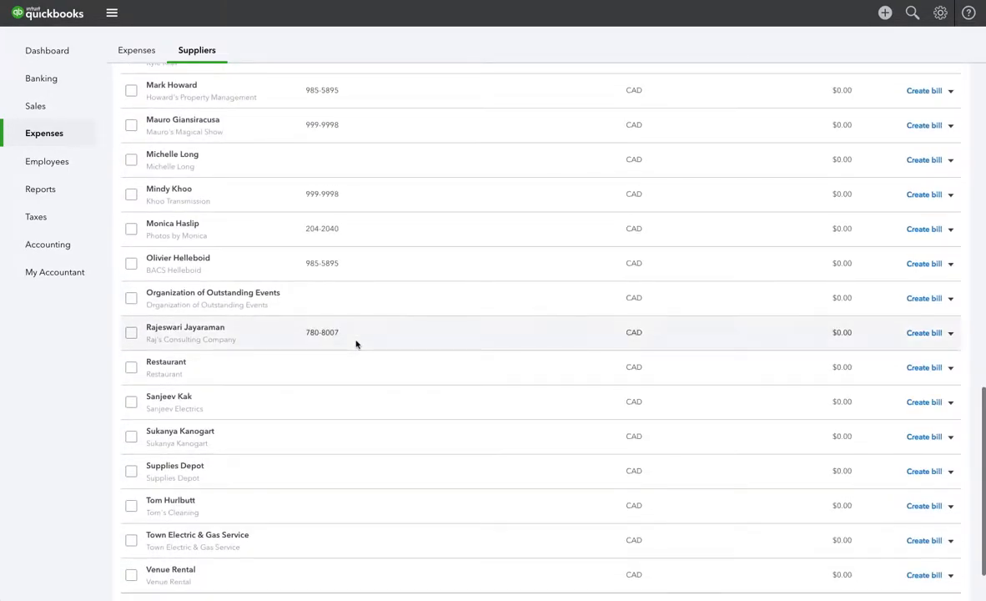
pyautogui.scroll(13, 357, 342)
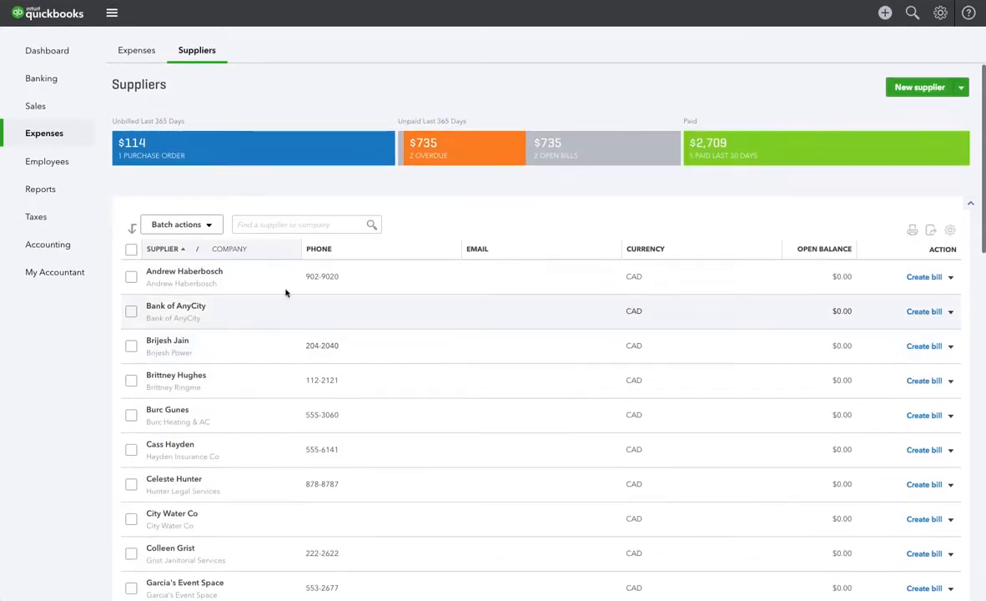
pyautogui.click(258, 224)
pyautogui.write('S')
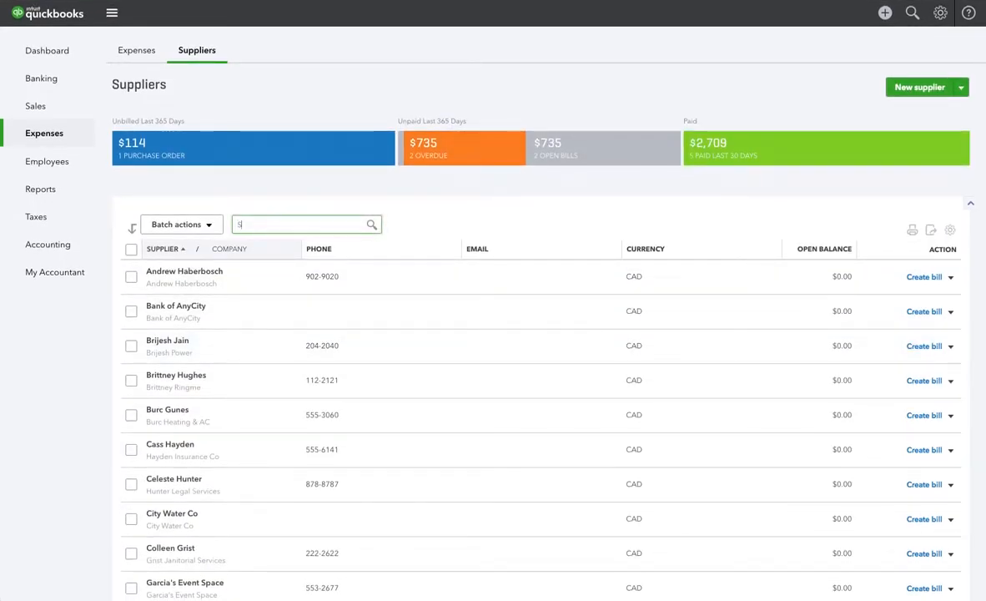
pyautogui.write('taples')
pyautogui.scroll(-15, 279, 352)
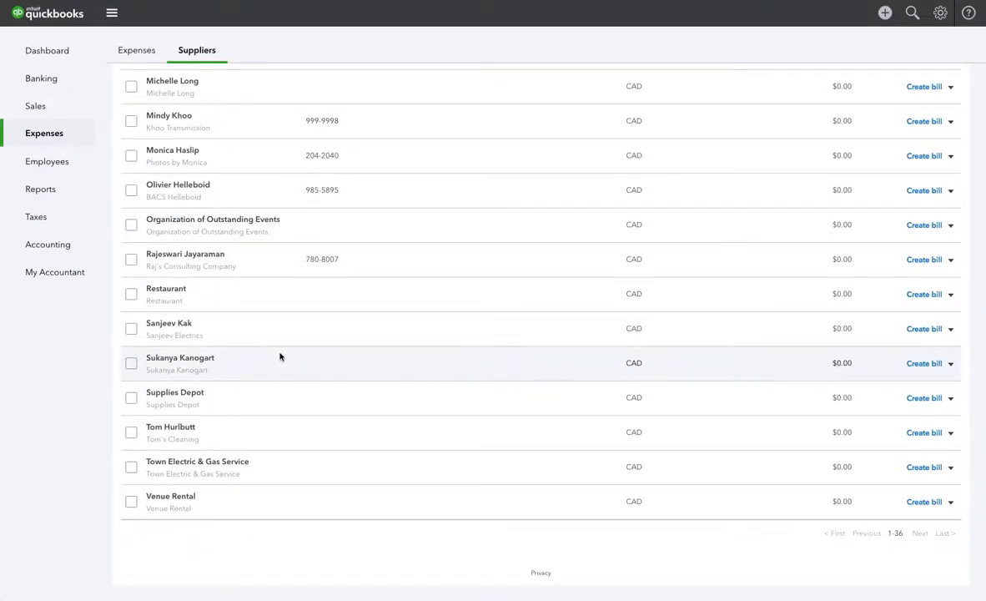
pyautogui.scroll(15, 280, 356)
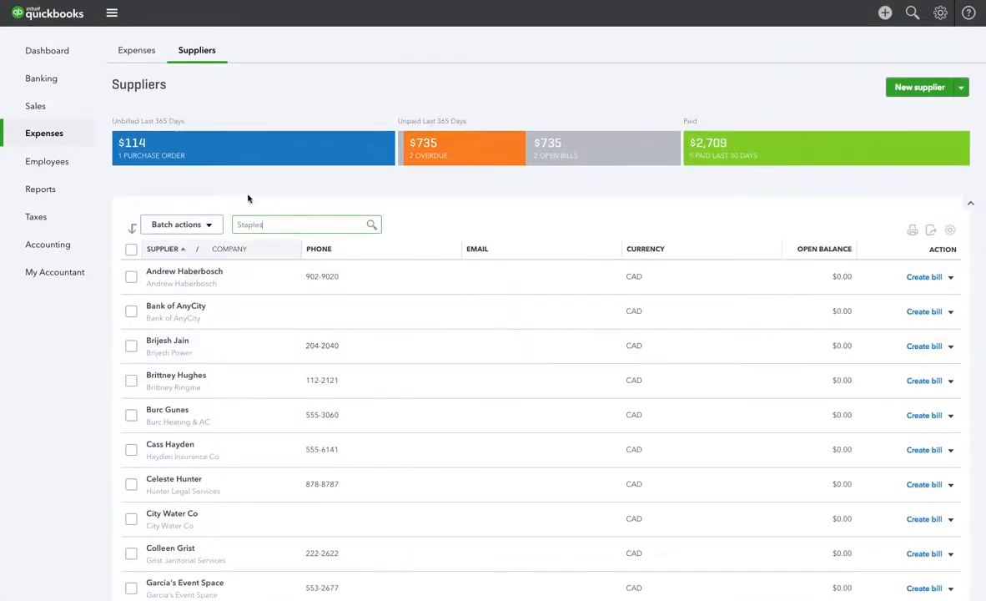
pyautogui.doubleClick(248, 224)
pyautogui.press('BackSpace')
pyautogui.click(579, 231)
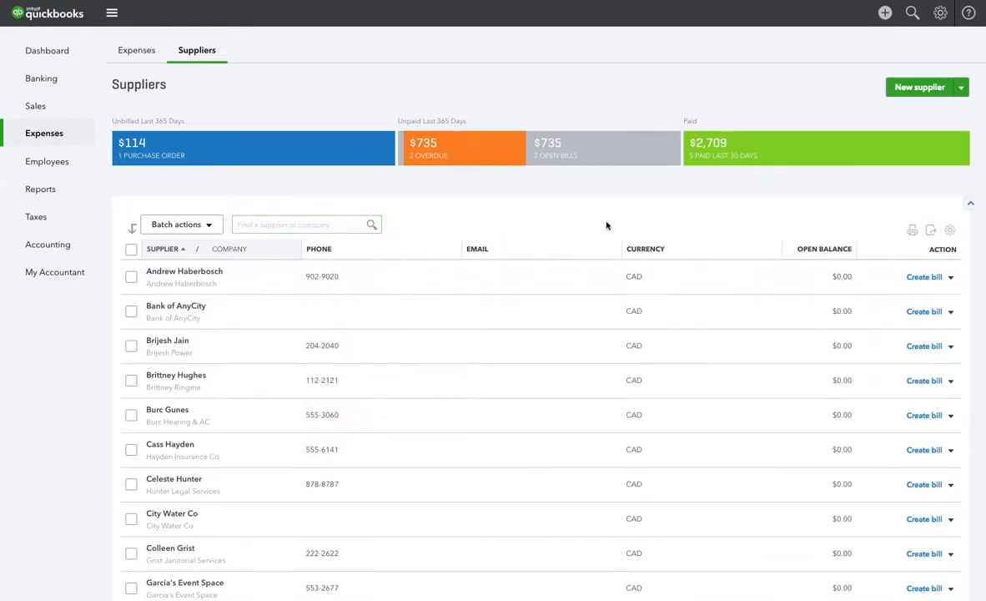
# - Add a new supplier with the company name Staples and save it
pyautogui.click(925, 91)
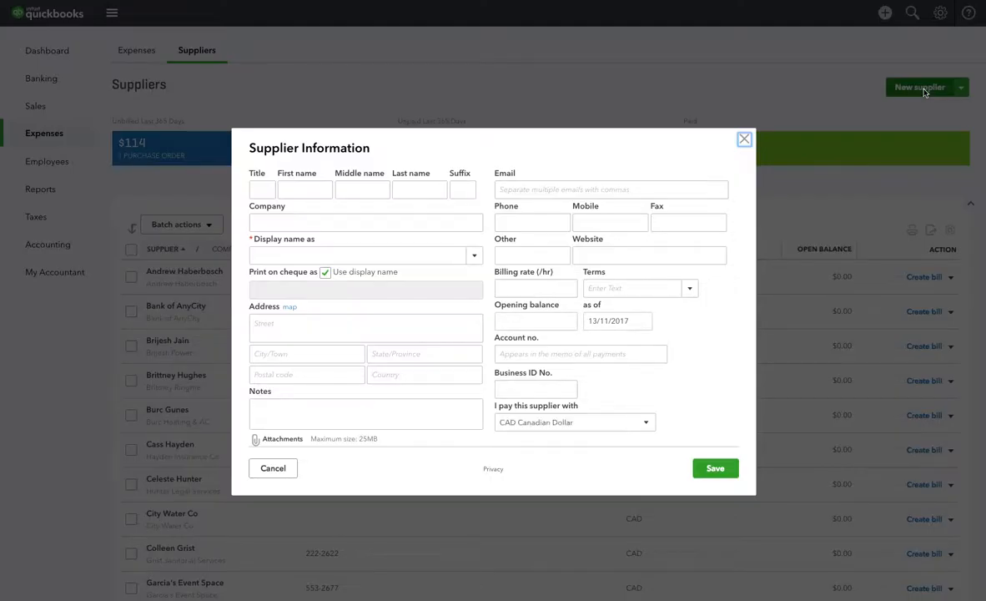
pyautogui.click(275, 223)
pyautogui.write('Staples')
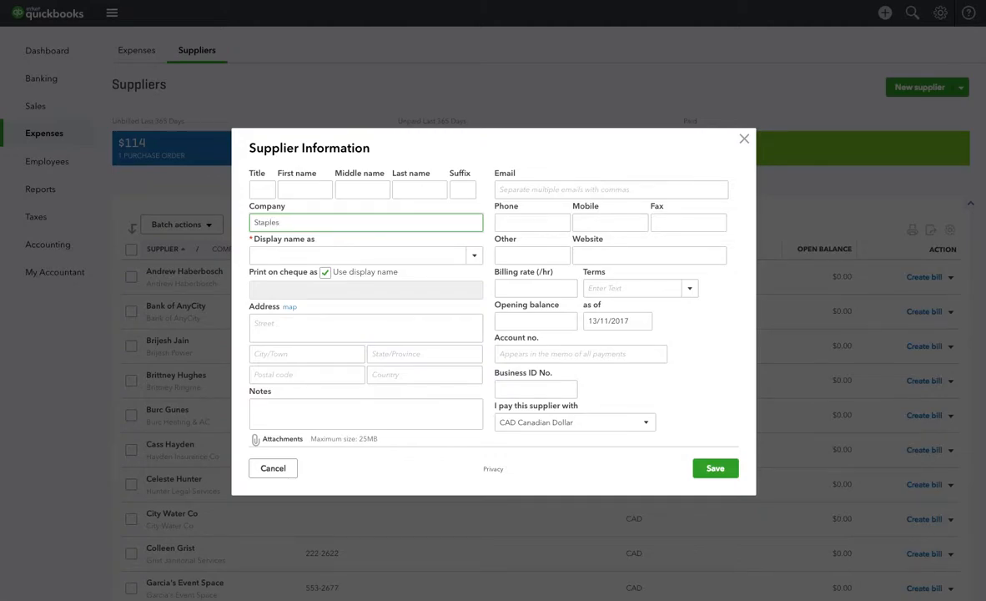
pyautogui.click(715, 470)
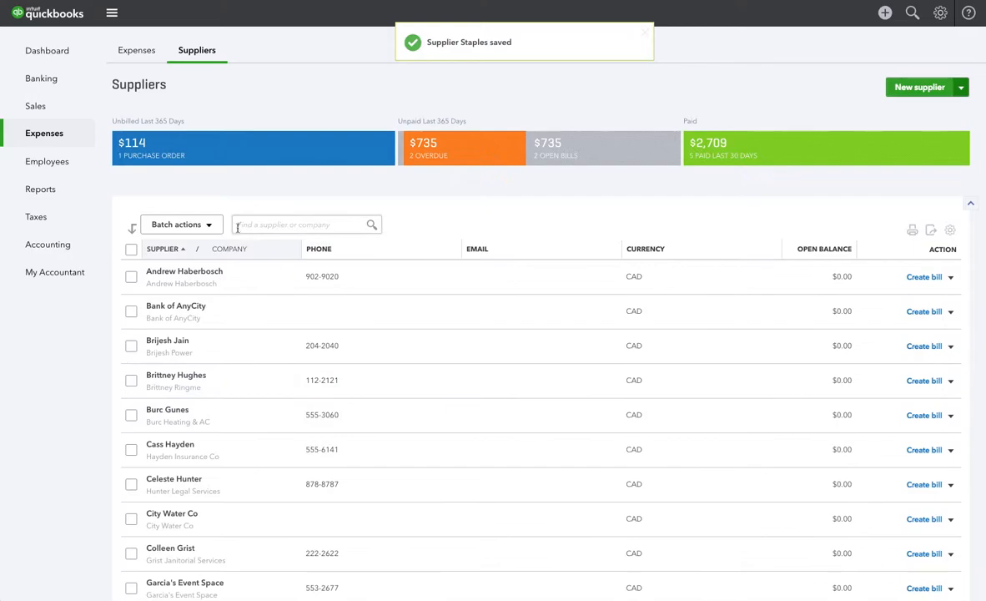
# - Search the supplier list for "Toronto" and clear the search text
pyautogui.click(239, 225)
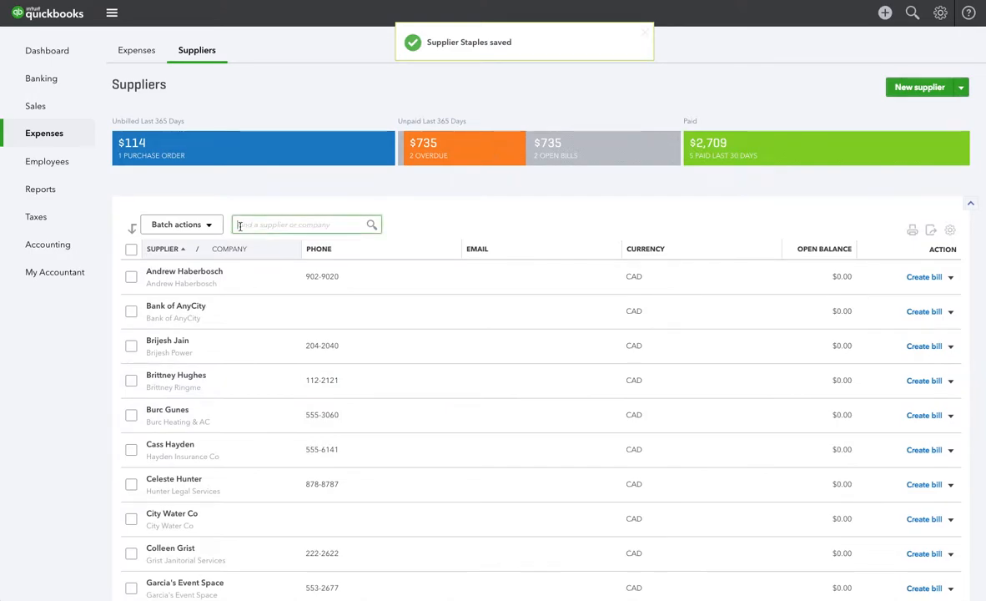
pyautogui.write('Toronto')
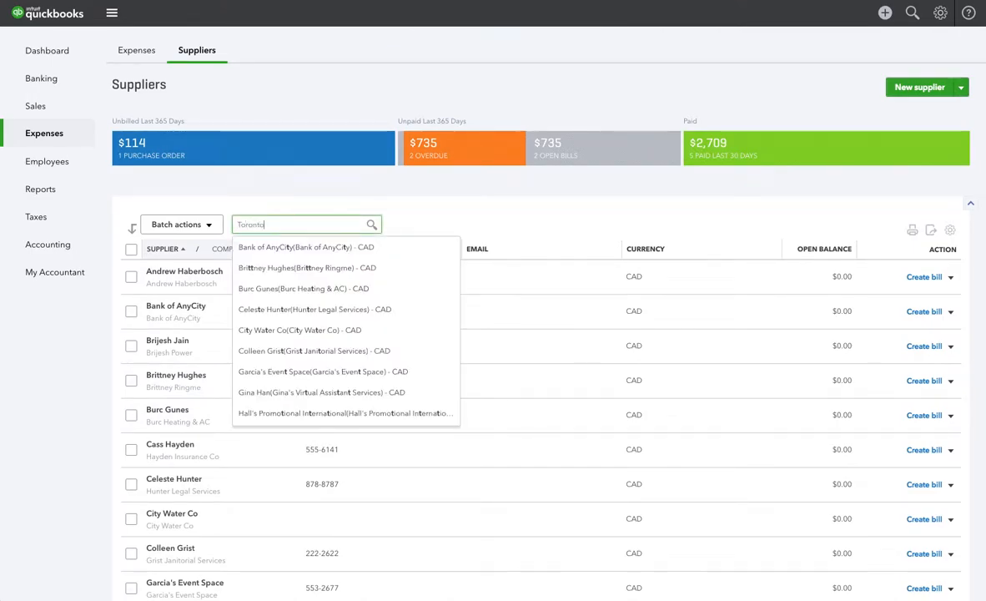
pyautogui.press('BackSpace')
pyautogui.press('BackSpace')
pyautogui.press('BackSpace')
pyautogui.press('BackSpace')
pyautogui.press('BackSpace')
pyautogui.press('BackSpace')
pyautogui.press('BackSpace')
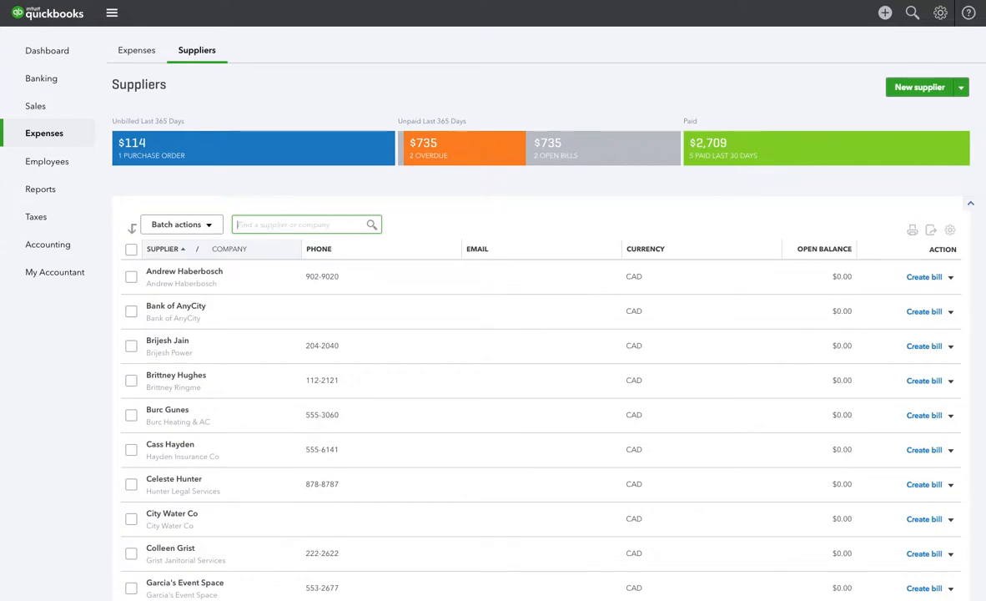
# - Add a new supplier with the company name Toronto Parking Authority and save it
pyautogui.click(921, 88)
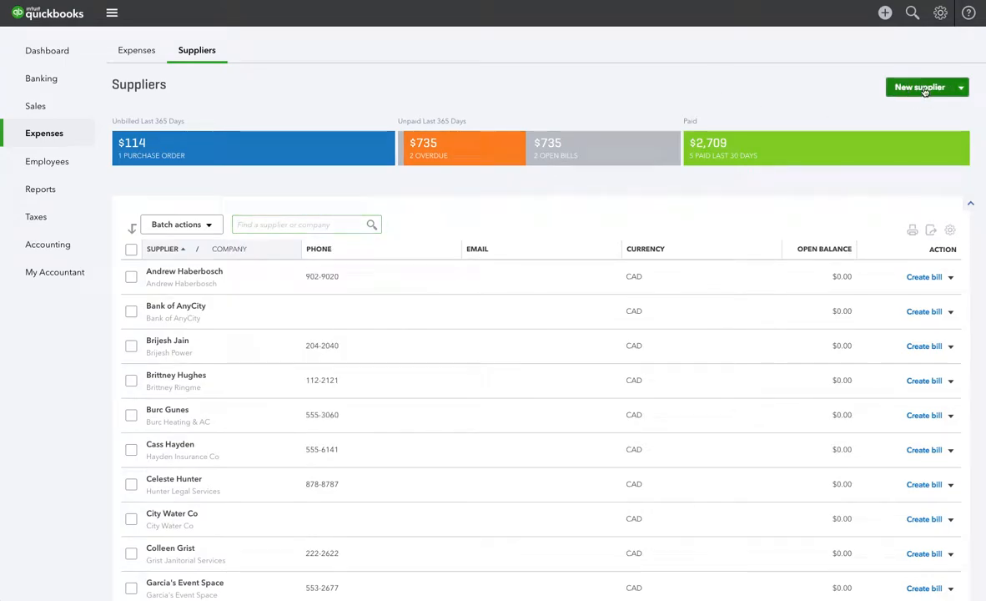
pyautogui.click(309, 216)
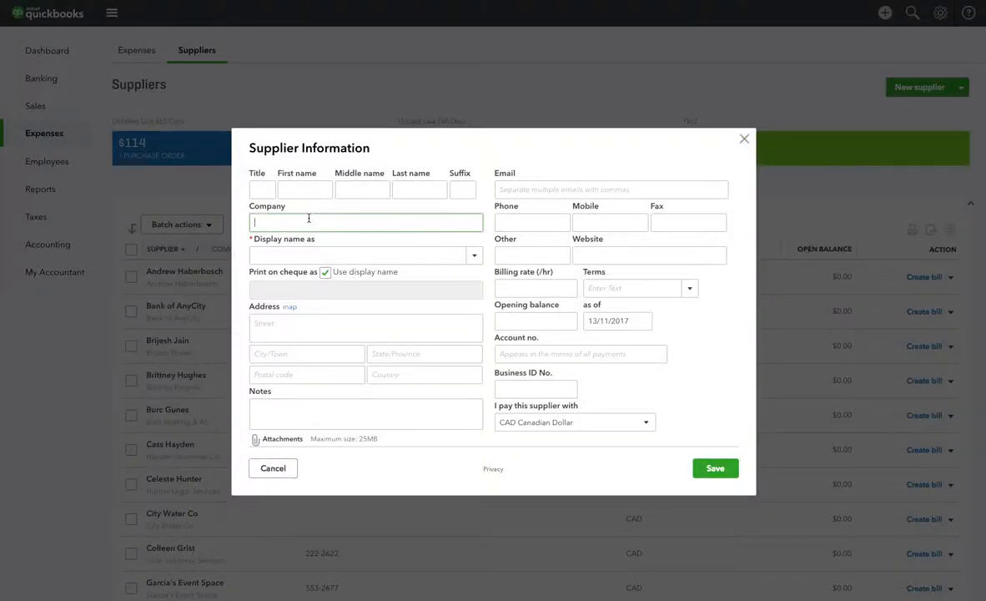
pyautogui.write('Toronto Parking Al')
pyautogui.press('BackSpace')
pyautogui.press('BackSpace')
pyautogui.write('Authority')
pyautogui.click(700, 469)
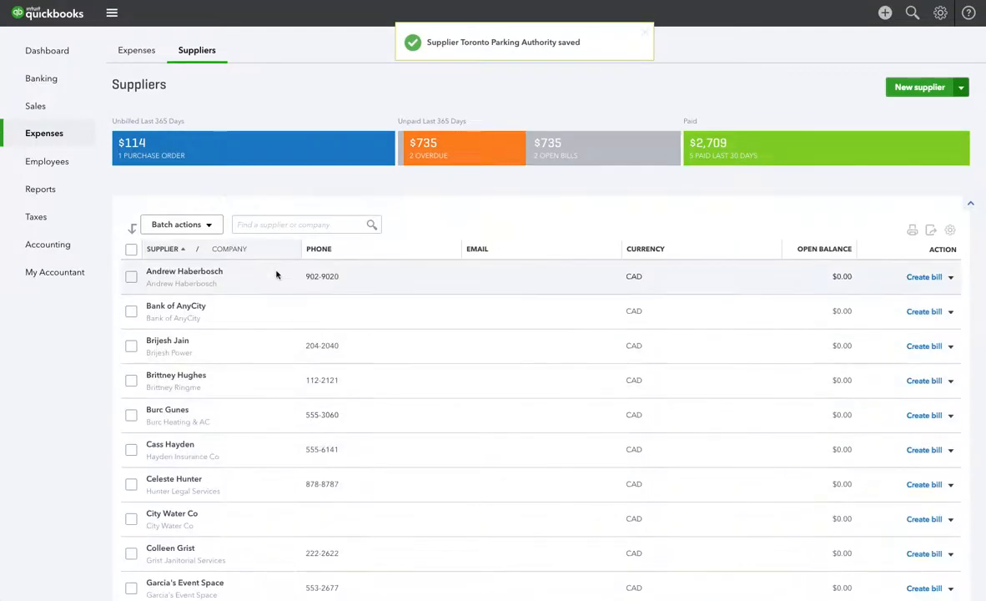
# - Find the supplier Staples and start a new expense transaction from its record
pyautogui.click(265, 225)
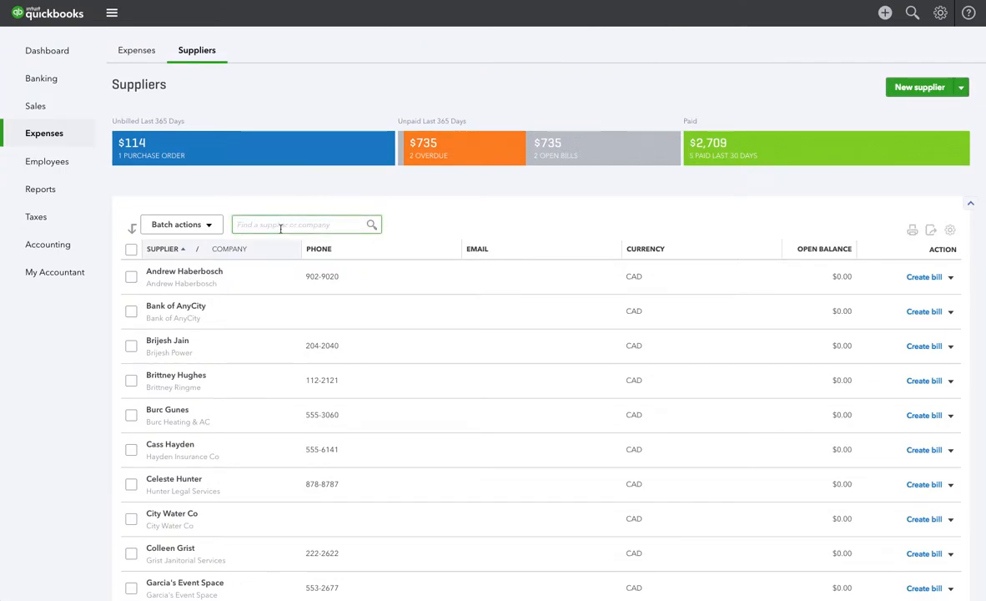
pyautogui.write('Staples')
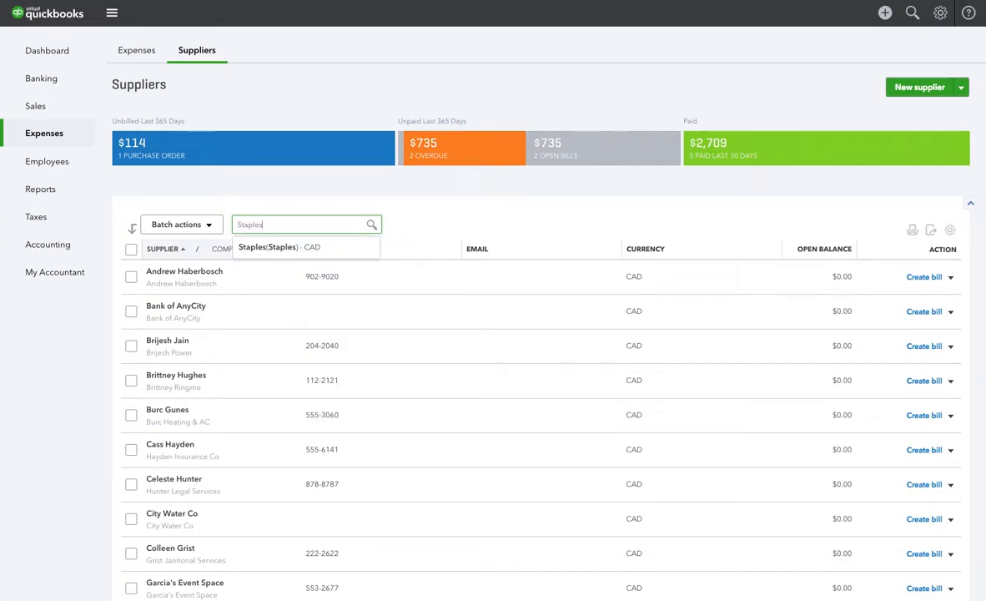
pyautogui.click(273, 253)
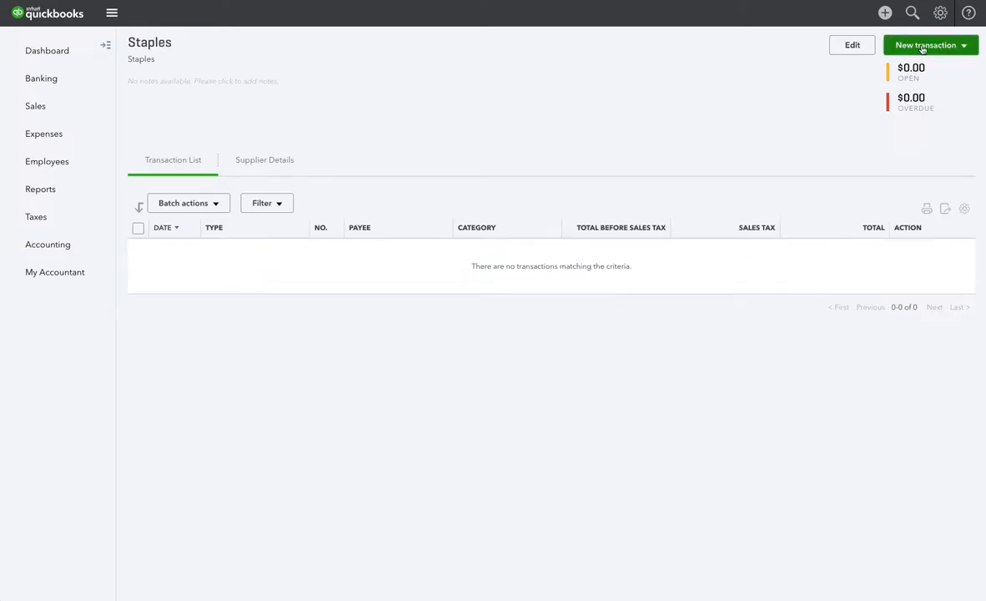
pyautogui.click(965, 46)
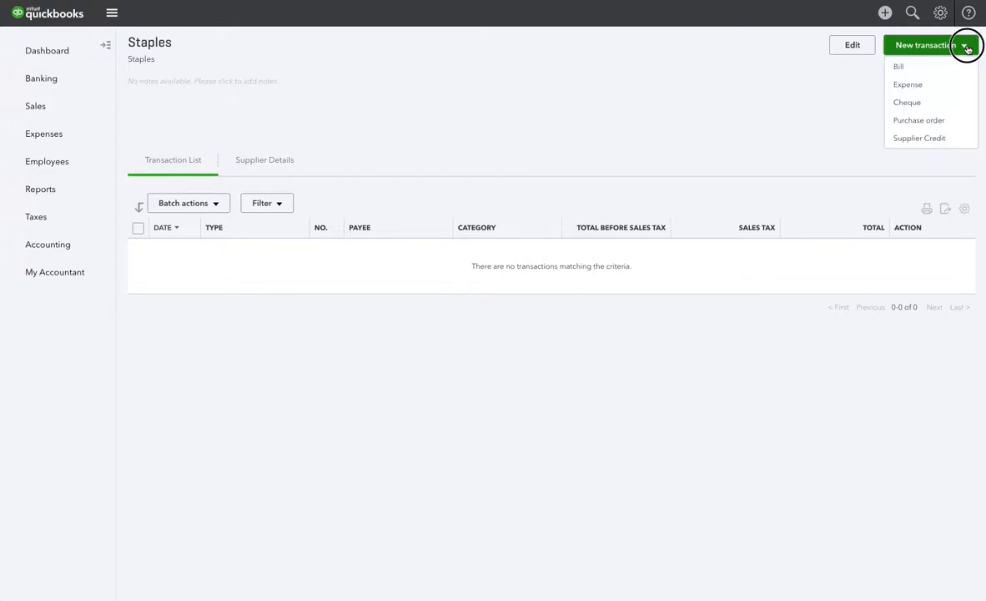
pyautogui.click(923, 87)
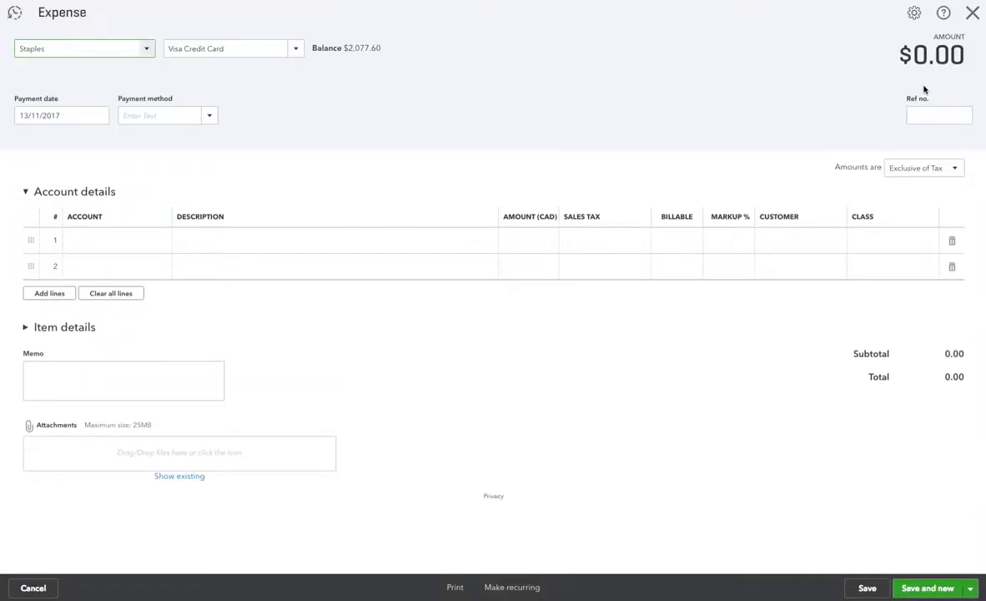
# - Set the payment method of the Staples expense to Cash
pyautogui.click(146, 117)
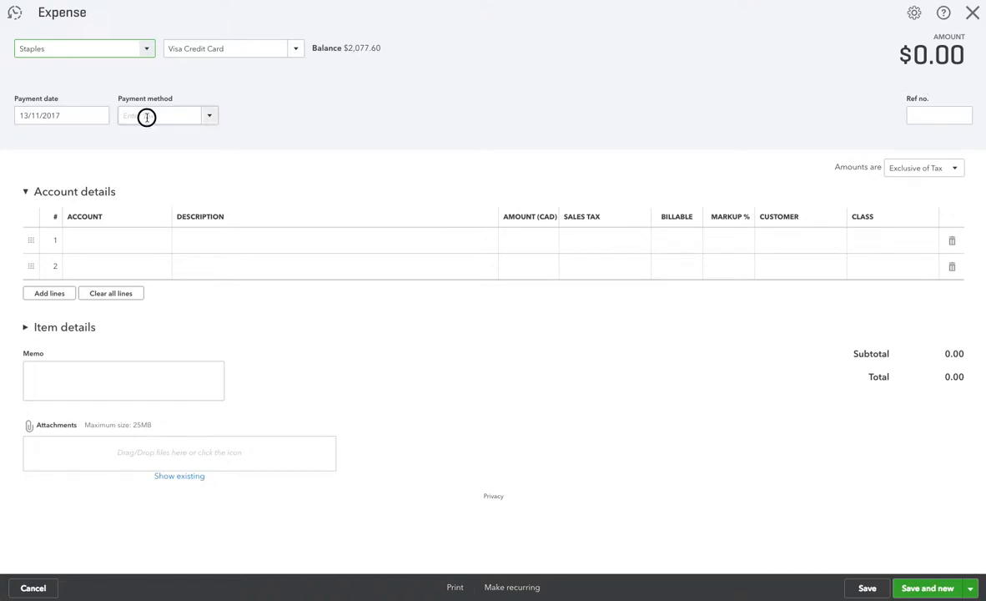
pyautogui.click(209, 116)
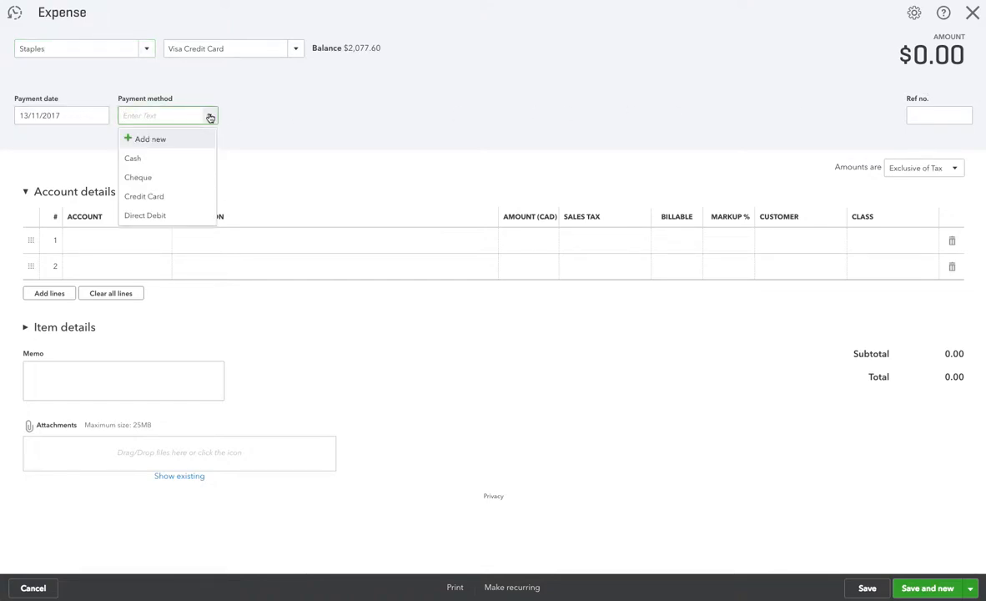
pyautogui.click(155, 161)
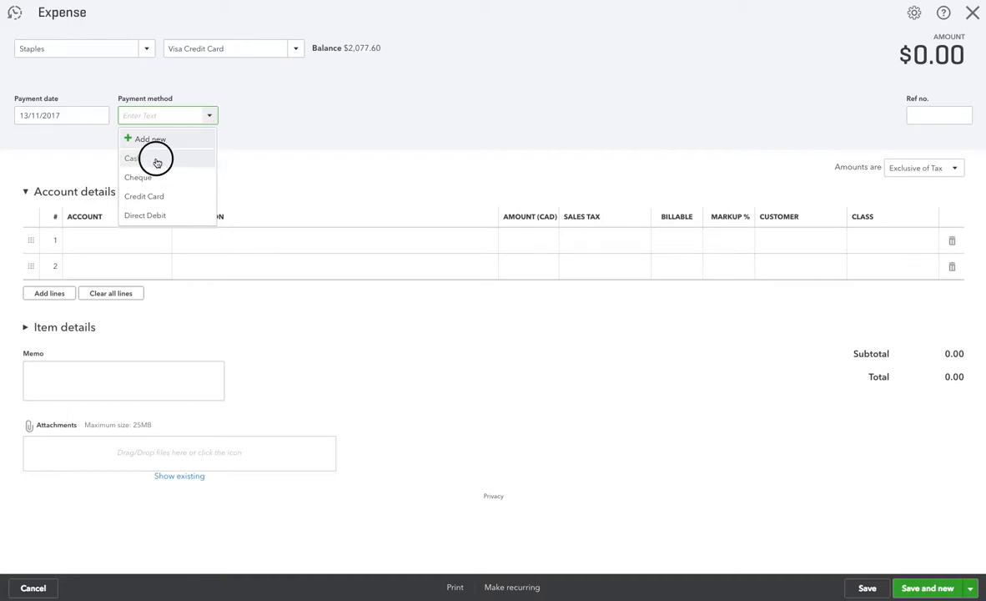
# - Assign the first expense line to the Office Supplies account with the description "Ream of paper"
pyautogui.click(81, 244)
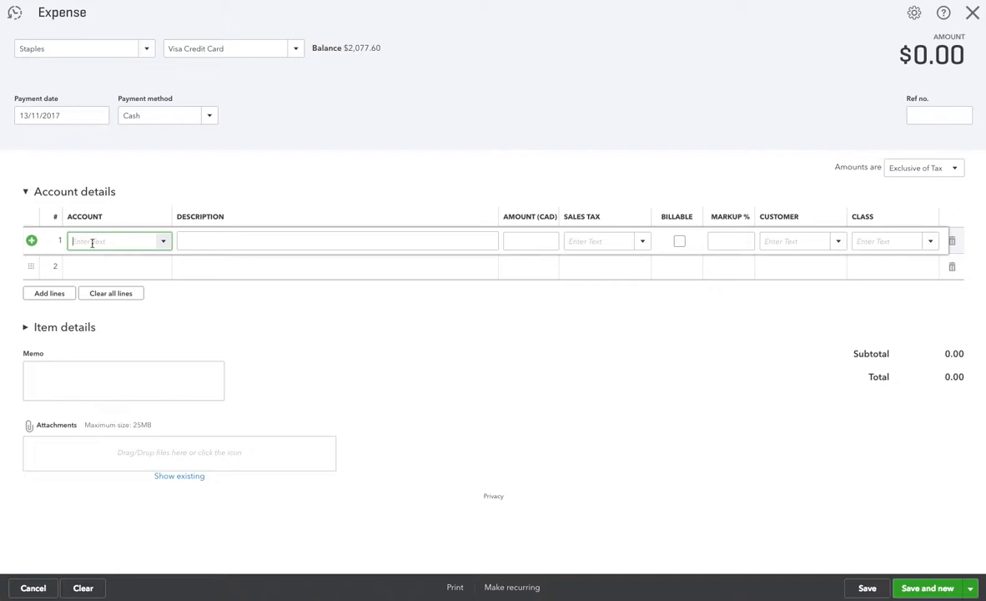
pyautogui.write('Office expenses')
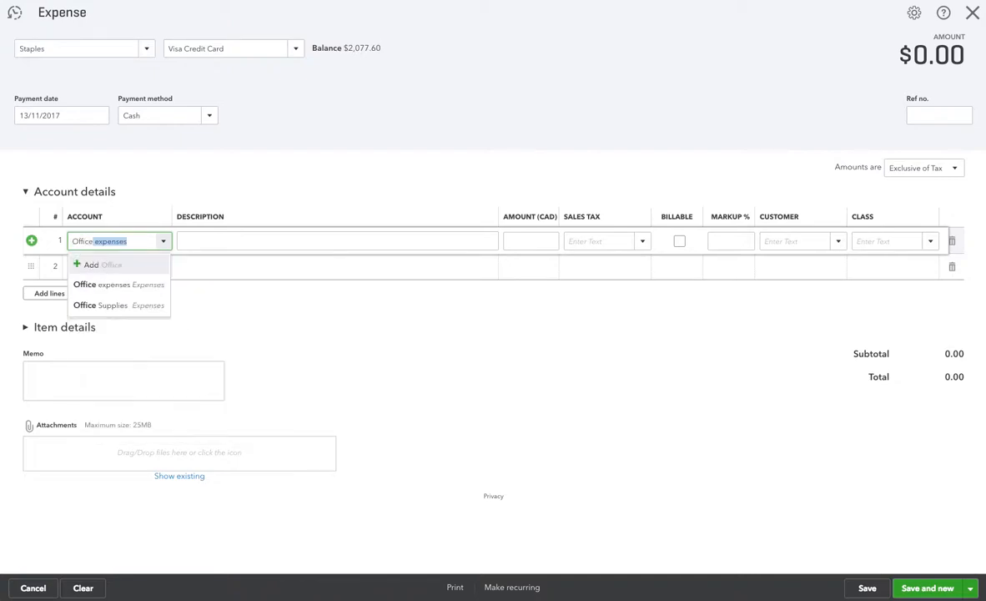
pyautogui.click(90, 305)
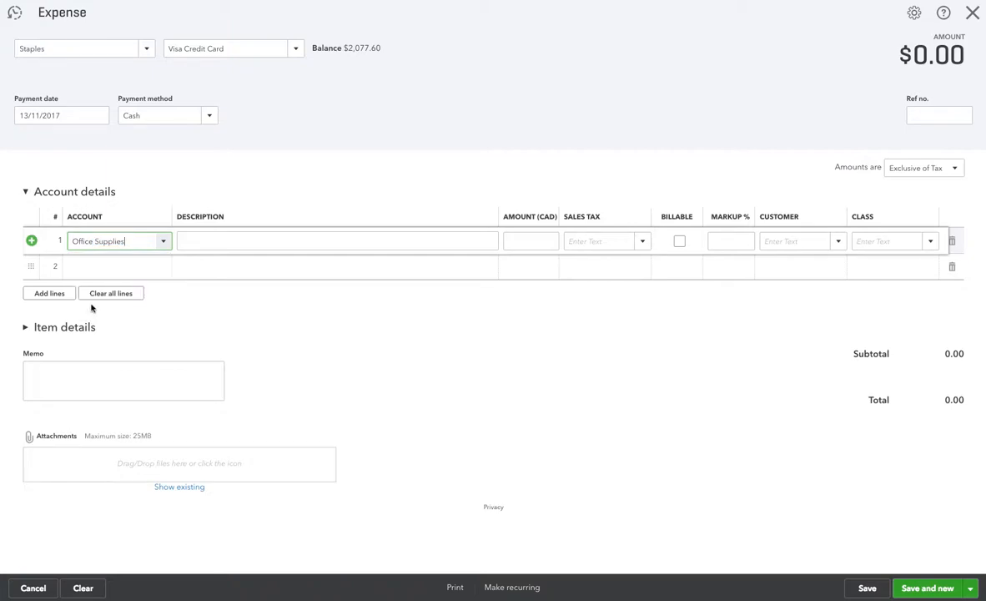
pyautogui.click(195, 240)
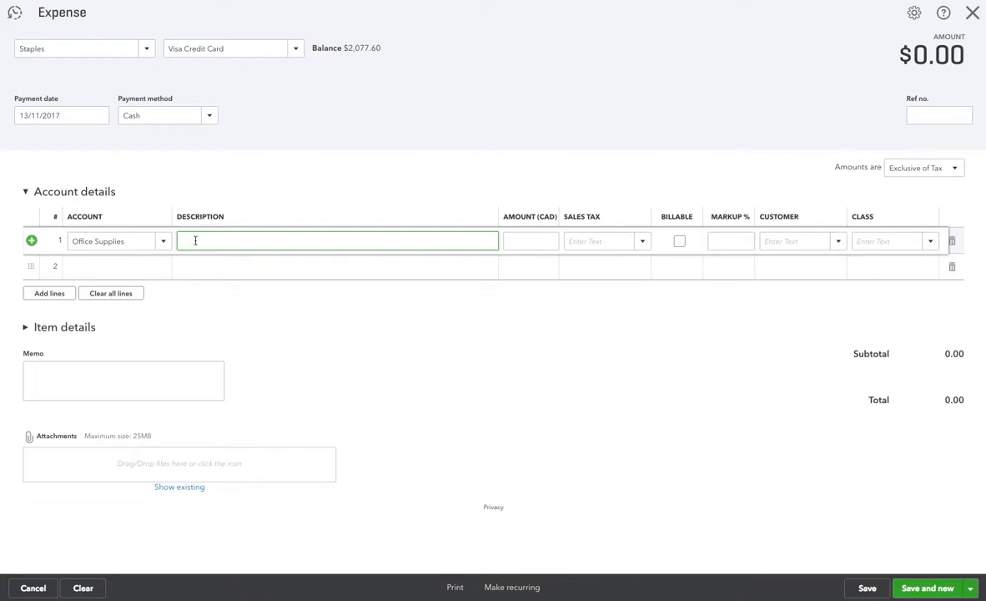
pyautogui.write('Real')
pyautogui.write('am of ')
pyautogui.write('paper')
pyautogui.press('Tab')
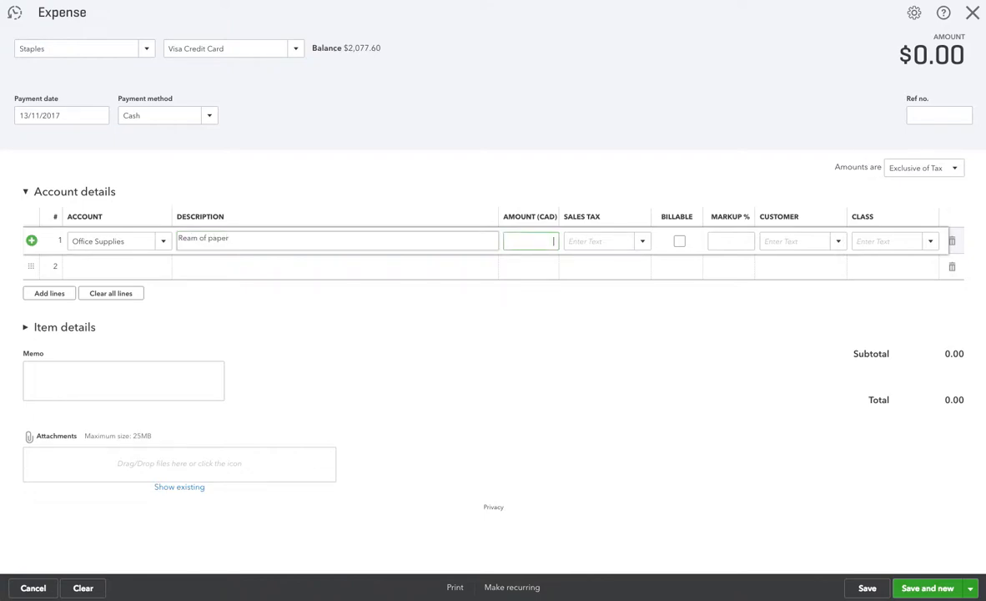
# - Set the ream of paper line's amount to 15.00 and its sales tax to HST ON (13%)
pyautogui.write('15.00')
pyautogui.press('Tab')
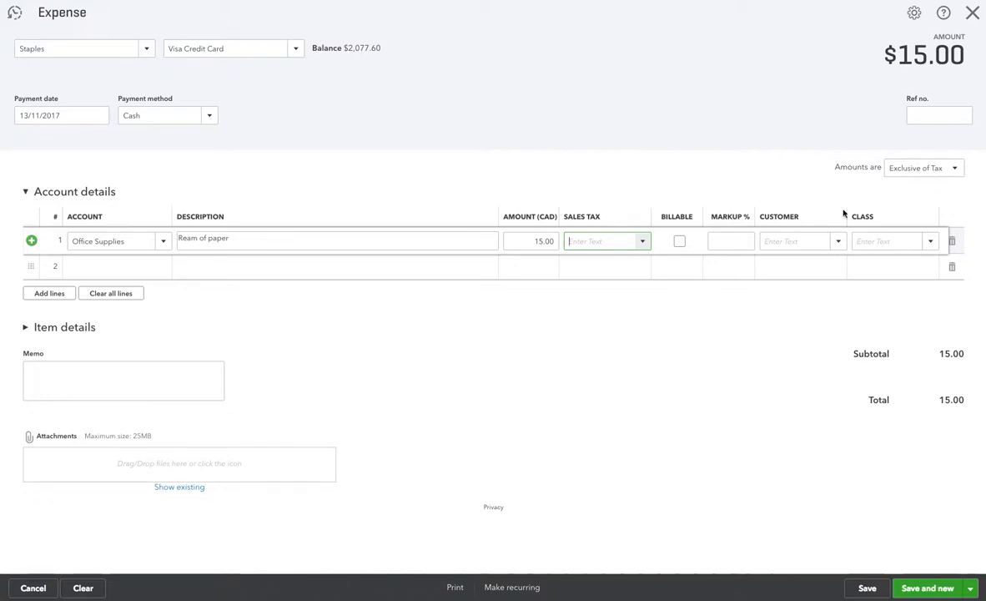
pyautogui.click(641, 242)
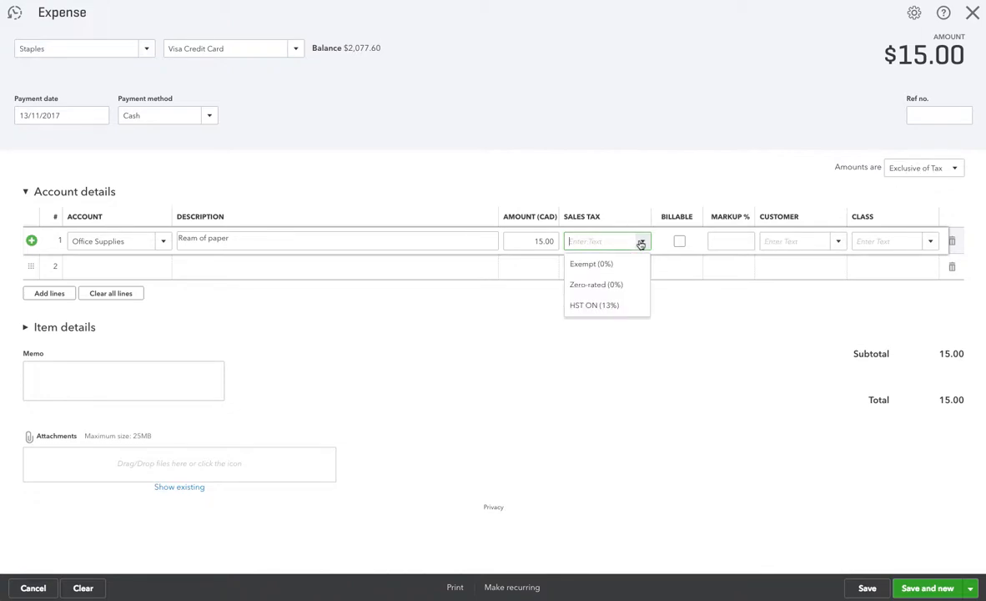
pyautogui.click(621, 307)
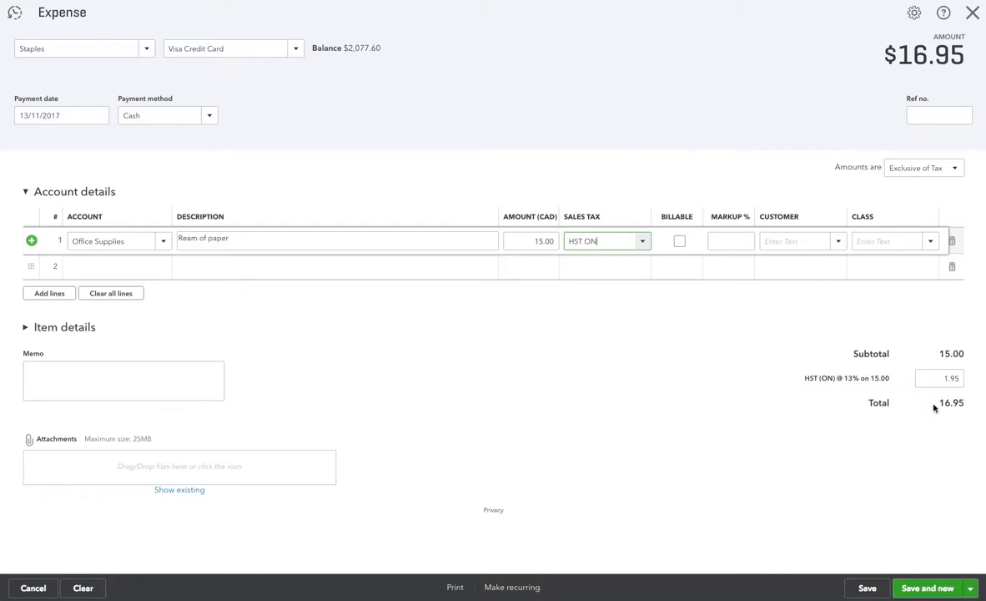
# - Enter the memo "Owner paid on behalf of company" on the Staples expense
pyautogui.click(30, 369)
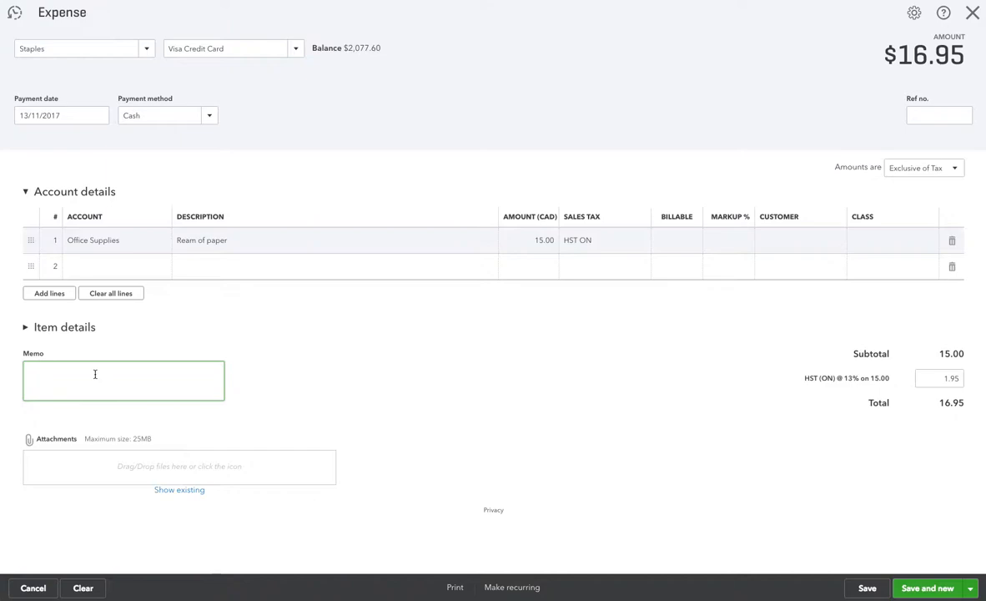
pyautogui.write('Owner paid on behalf of company')
# - Fill in the second expense line with account Office Supplies, description "Bankers Boxes", amount 7.00 and sales tax HST ON (13%)
pyautogui.click(77, 267)
pyautogui.write('Office Supplies')
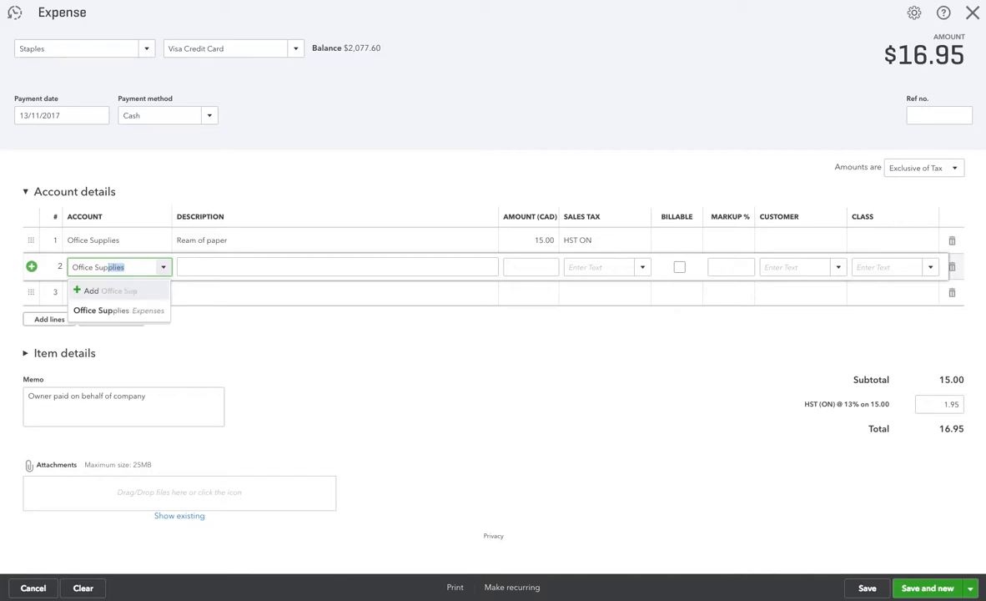
pyautogui.press('Tab')
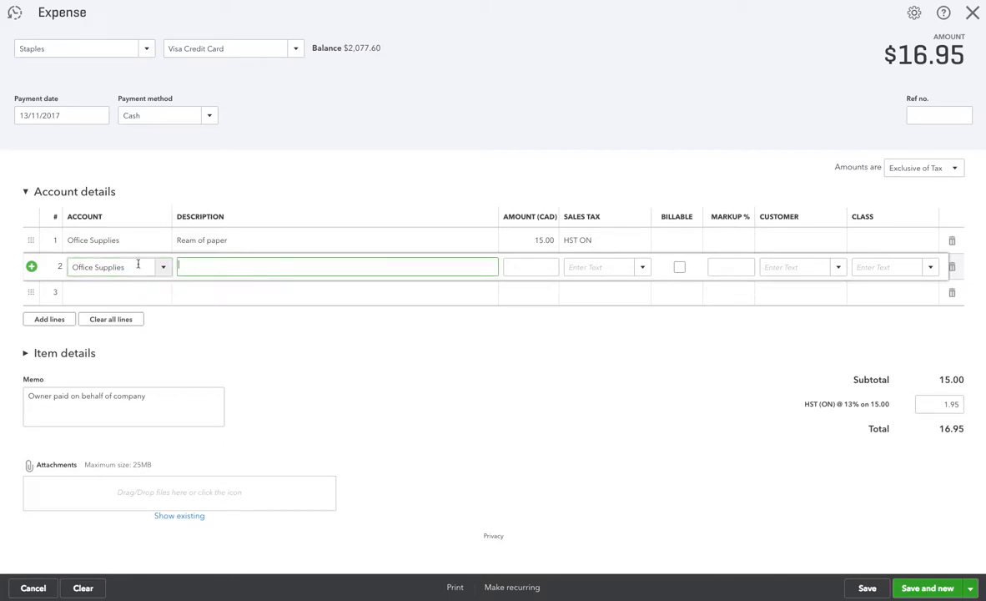
pyautogui.write('Bankers Boxes')
pyautogui.press('Tab')
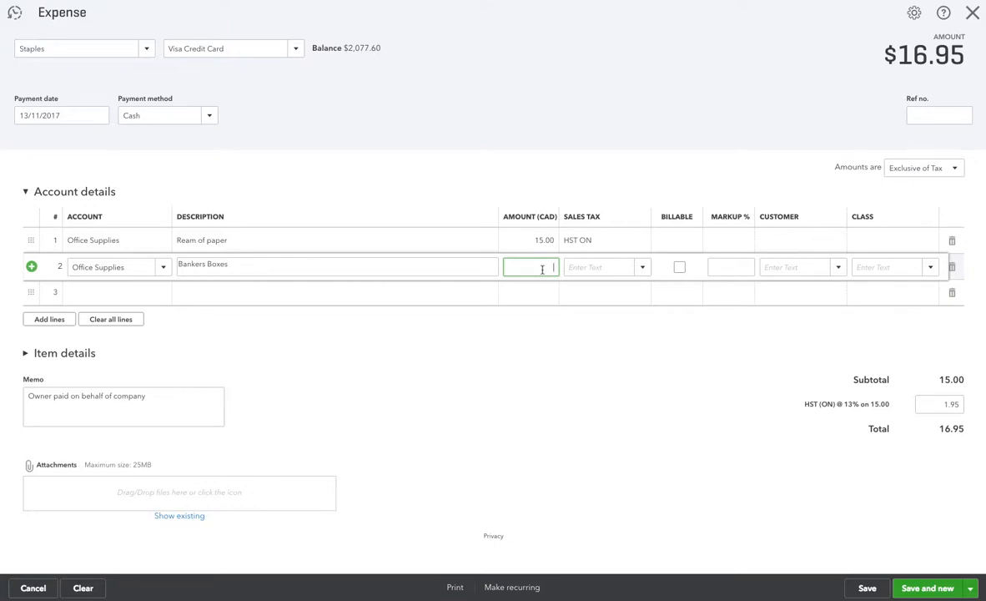
pyautogui.write('6')
pyautogui.press('Tab')
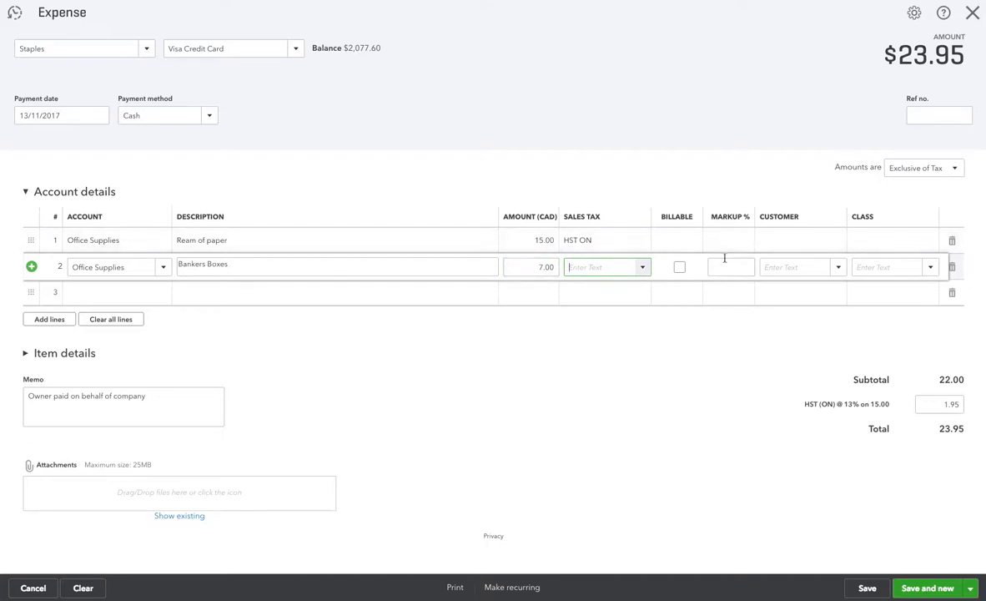
pyautogui.click(644, 268)
pyautogui.click(616, 333)
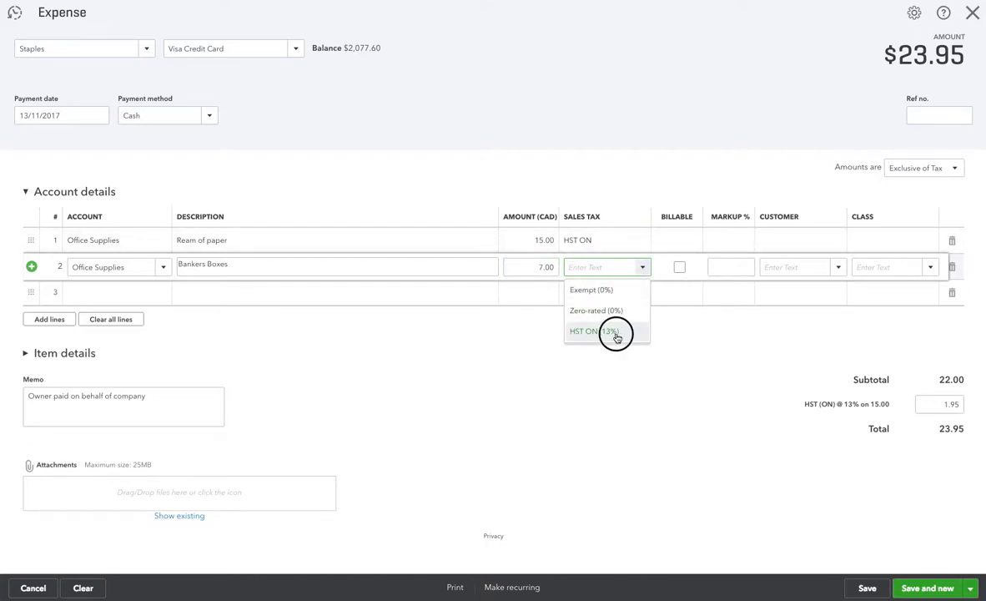
# - Fill in the third expense line with account Office Supplies, description "Stapler", amount 20.00 and sales tax HST ON (13%)
pyautogui.click(84, 290)
pyautogui.write('Office expenses')
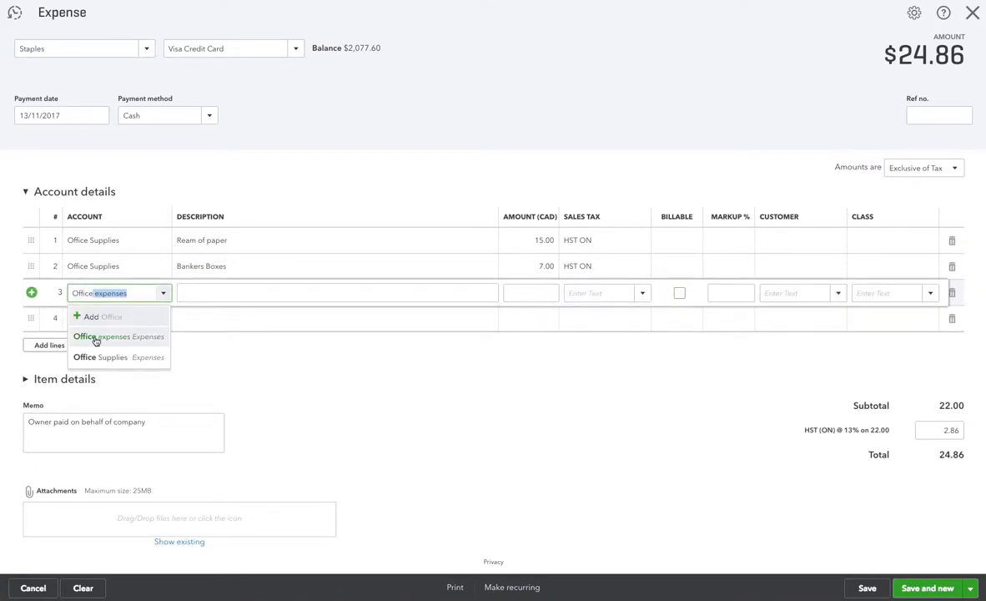
pyautogui.click(97, 359)
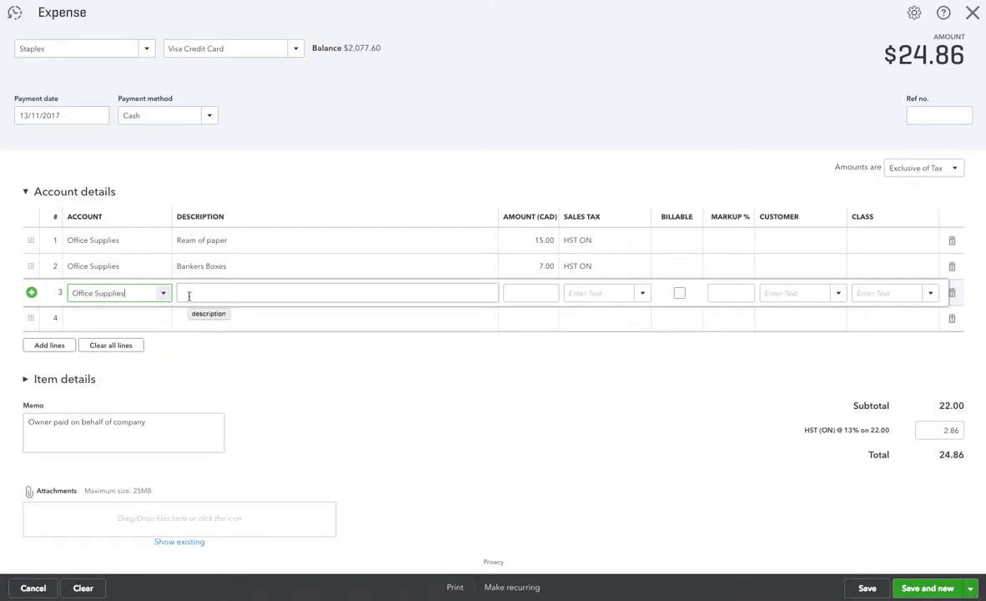
pyautogui.click(190, 295)
pyautogui.write('Stapler')
pyautogui.press('Tab')
pyautogui.write('20')
pyautogui.press('Tab')
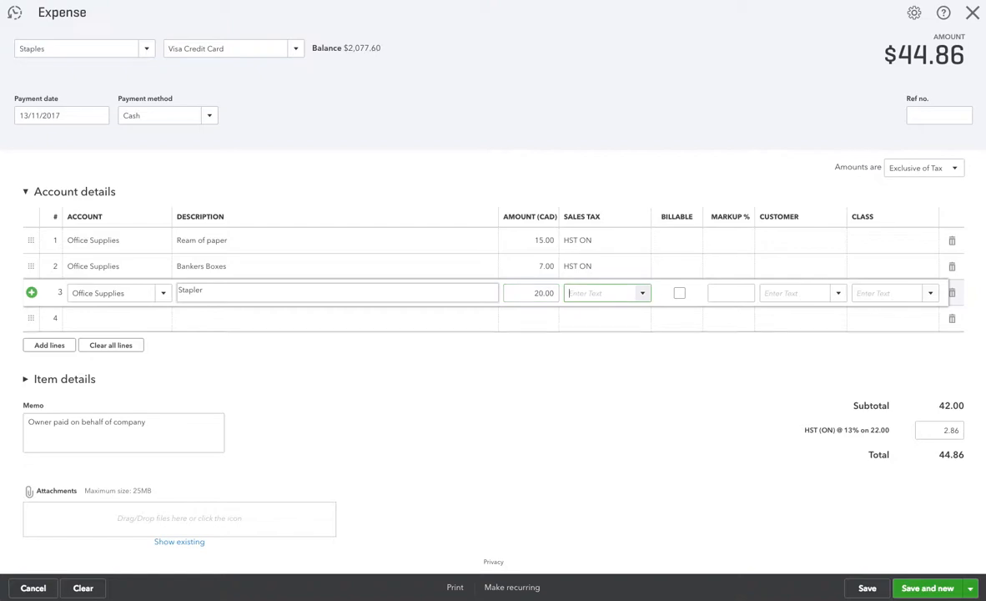
pyautogui.click(643, 294)
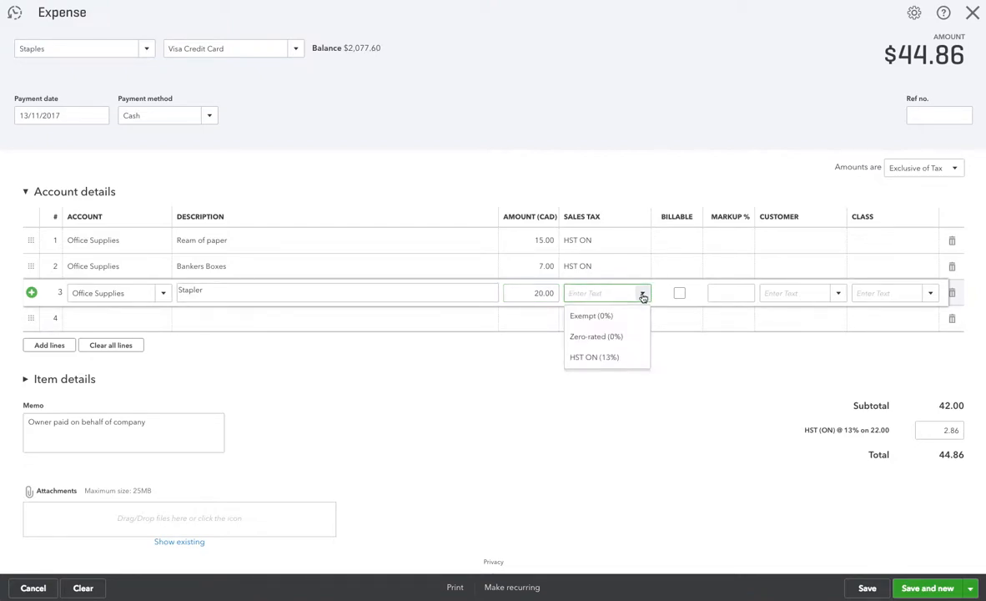
pyautogui.click(624, 358)
pyautogui.click(636, 369)
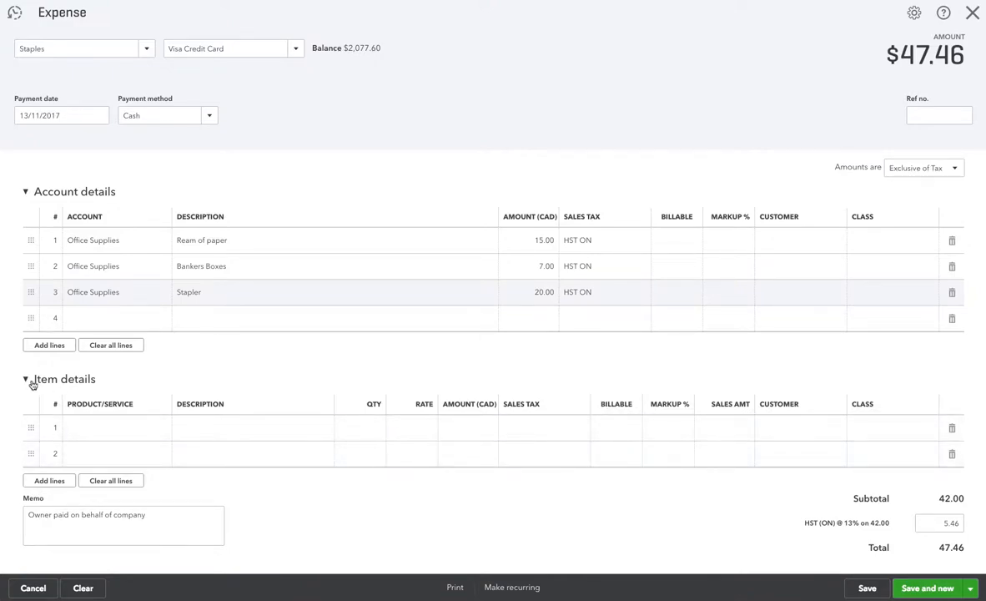
pyautogui.click(64, 381)
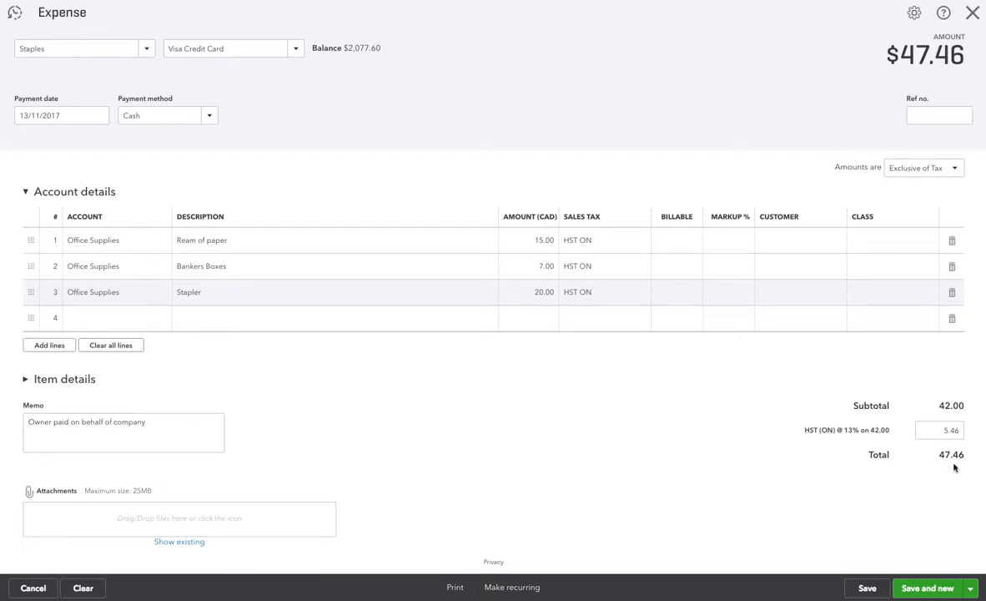
# - Change the Staples expense's payment account to Owed to Owner, and save and close the expense
pyautogui.click(295, 51)
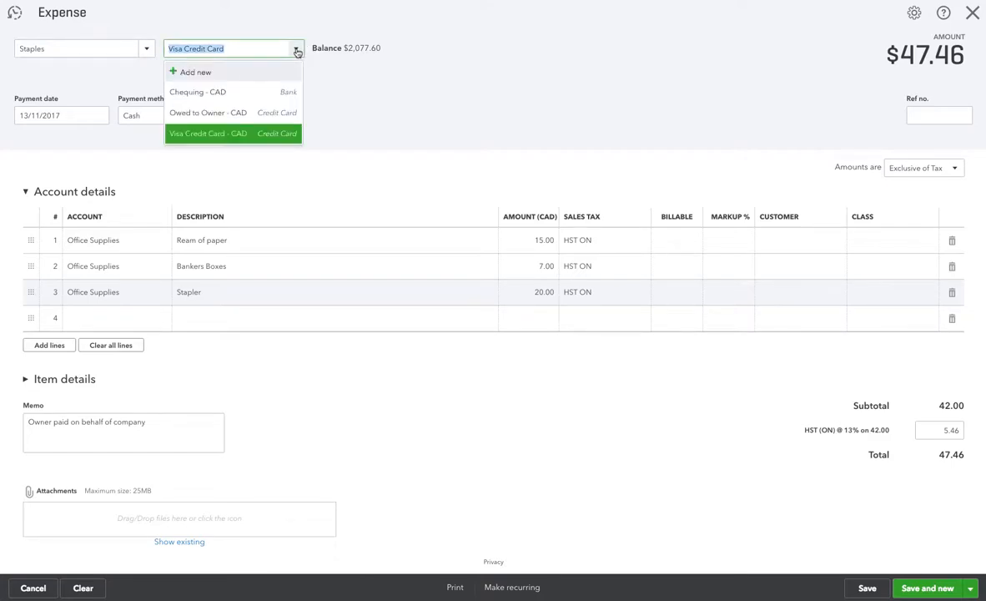
pyautogui.click(224, 116)
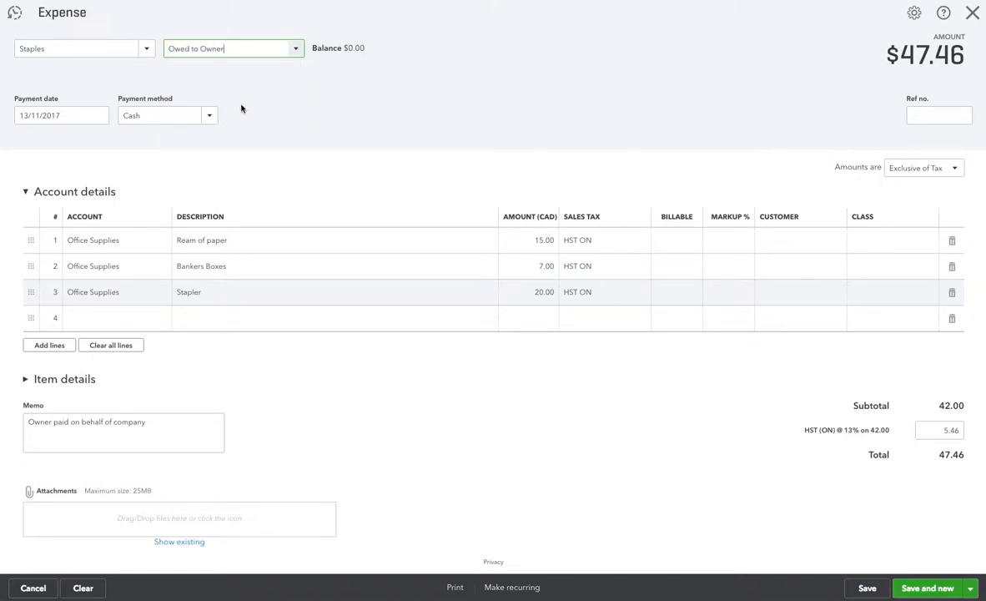
pyautogui.moveTo(219, 49); pyautogui.dragTo(173, 49)
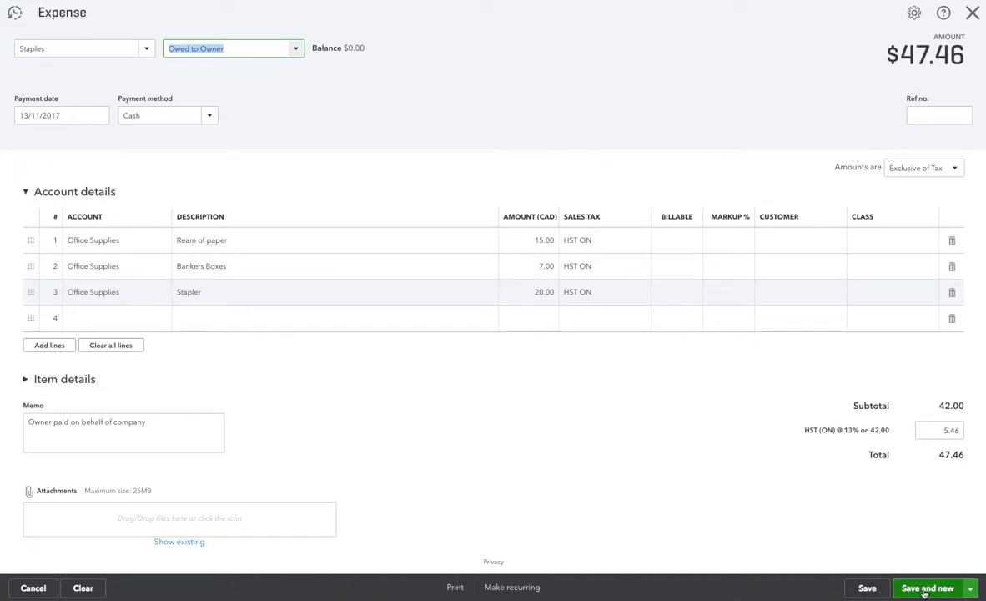
pyautogui.click(867, 593)
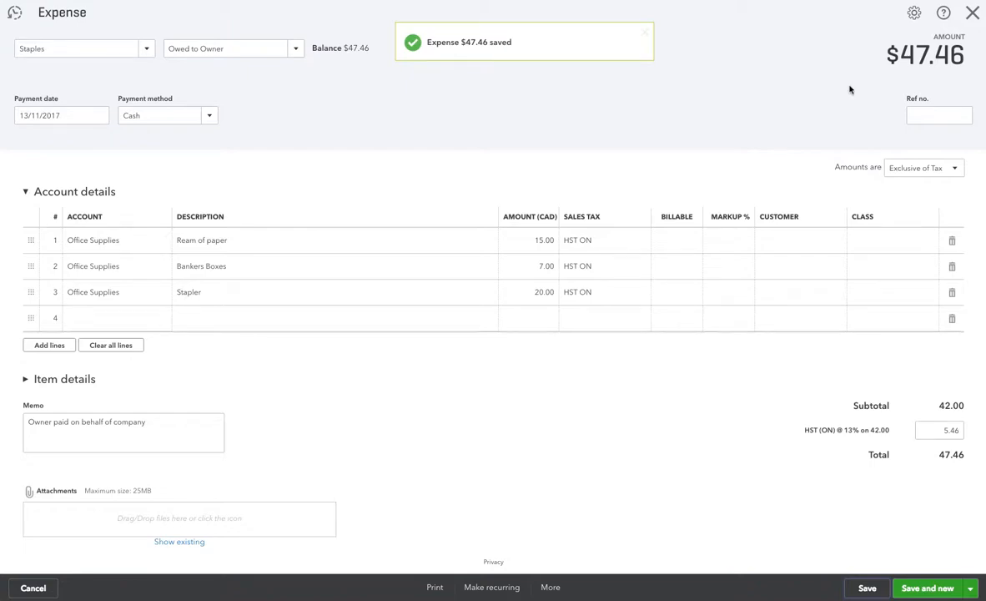
pyautogui.click(973, 14)
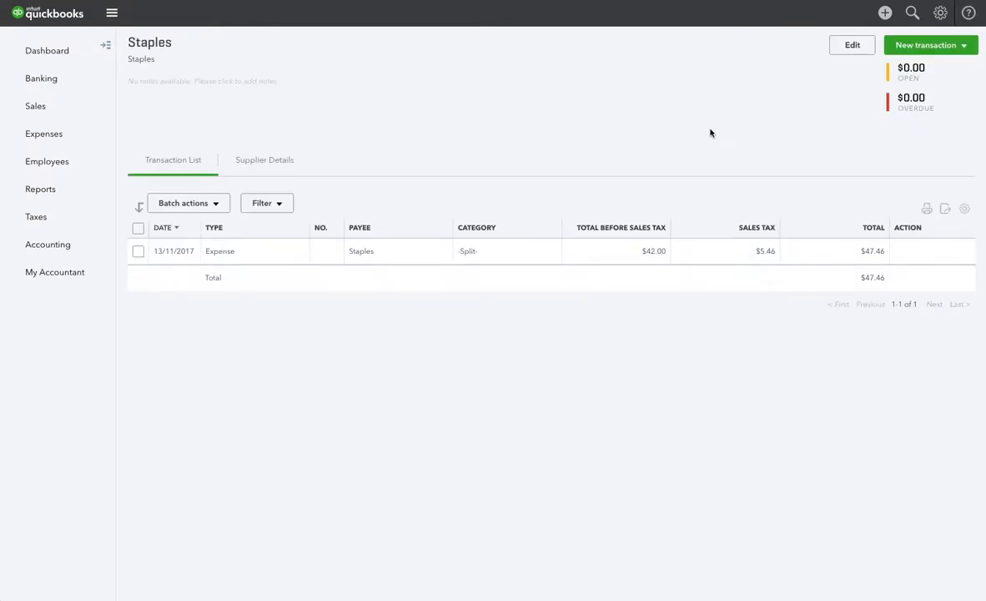
# - Find the supplier Toronto Parking Authority by searching "Toronto" and start a new expense from its record
pyautogui.click(262, 162)
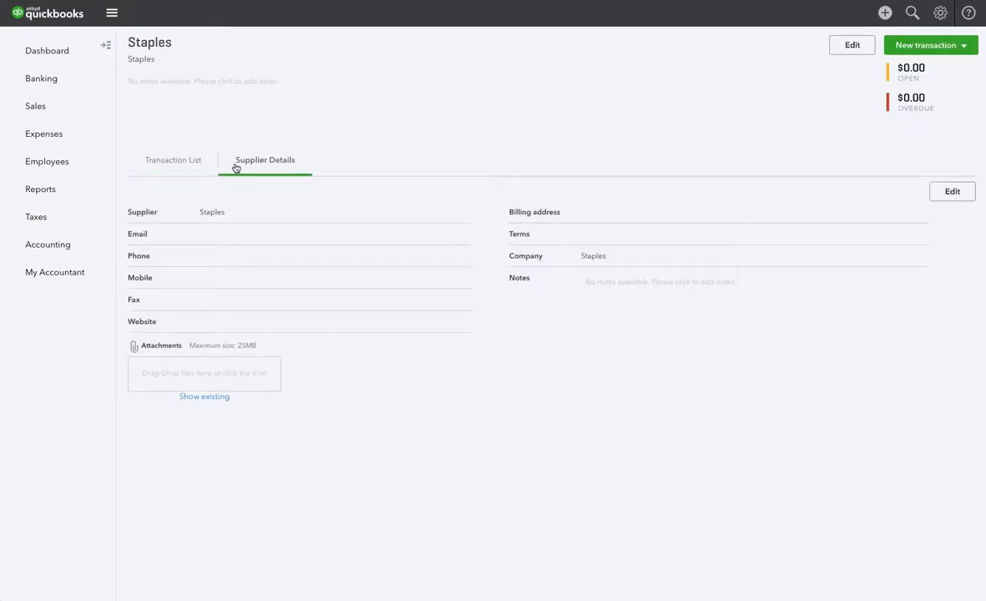
pyautogui.click(24, 137)
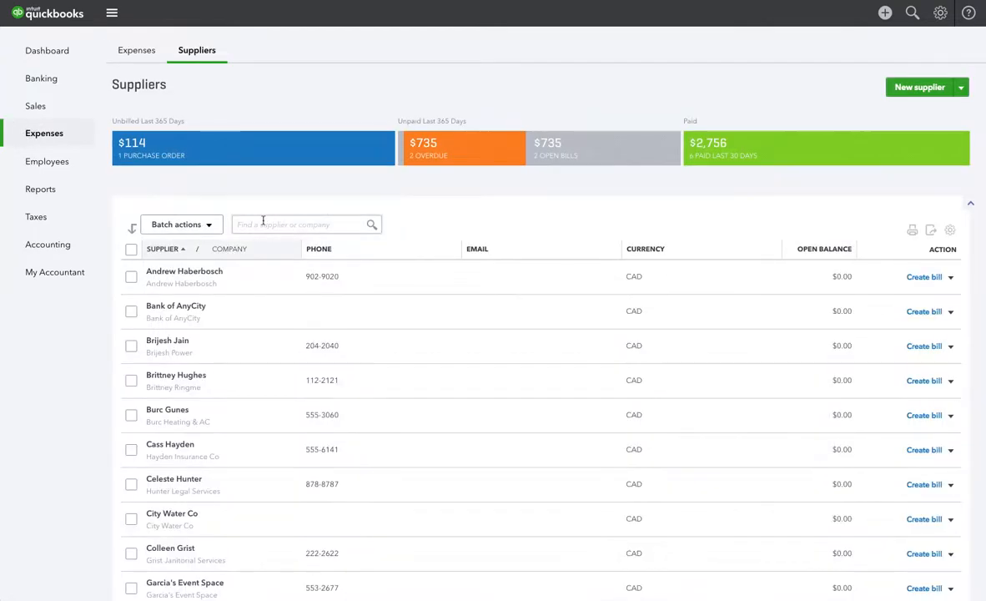
pyautogui.click(262, 222)
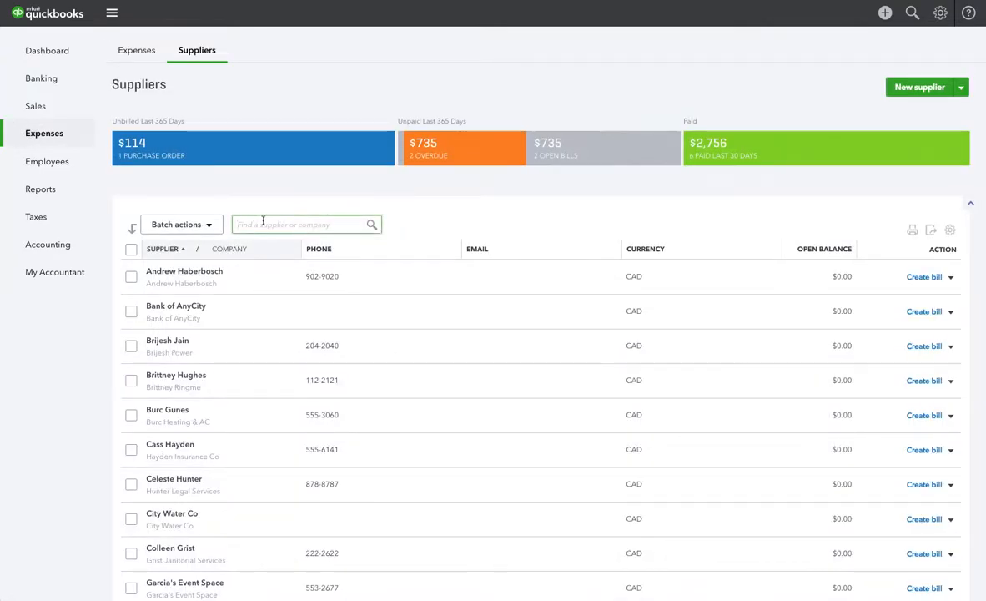
pyautogui.write('Toronto')
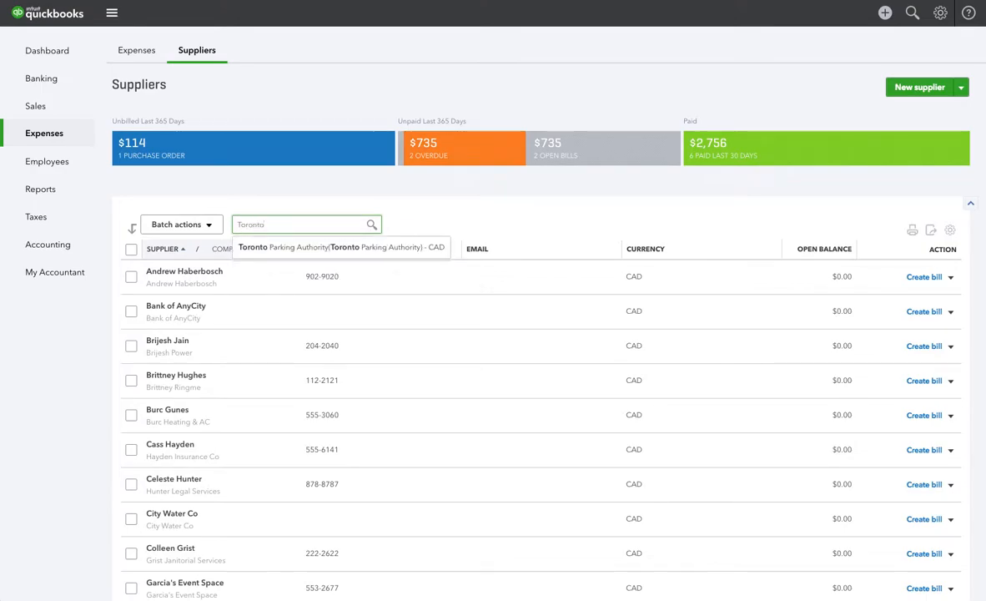
pyautogui.click(259, 248)
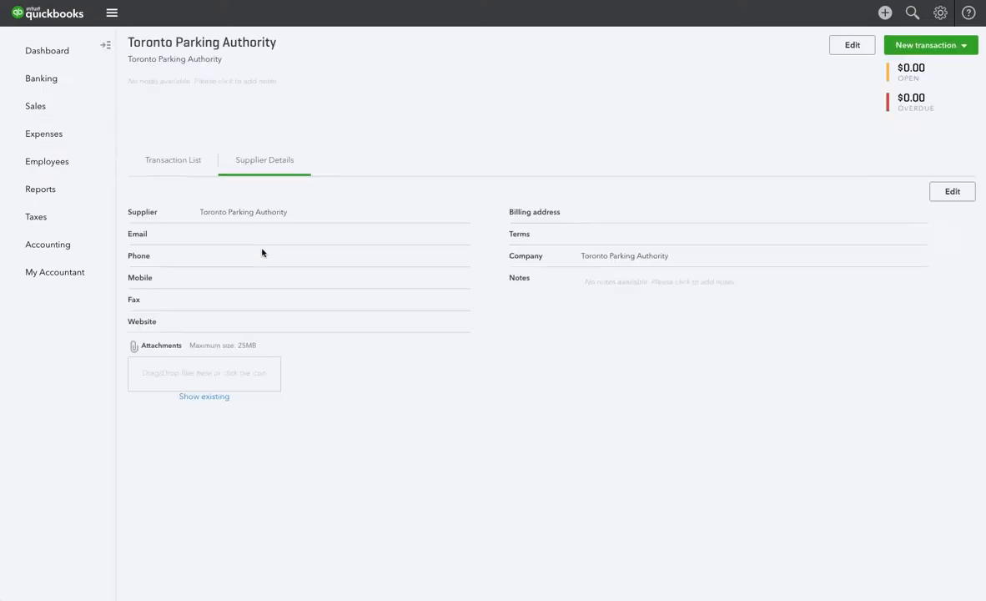
pyautogui.click(192, 164)
pyautogui.click(965, 46)
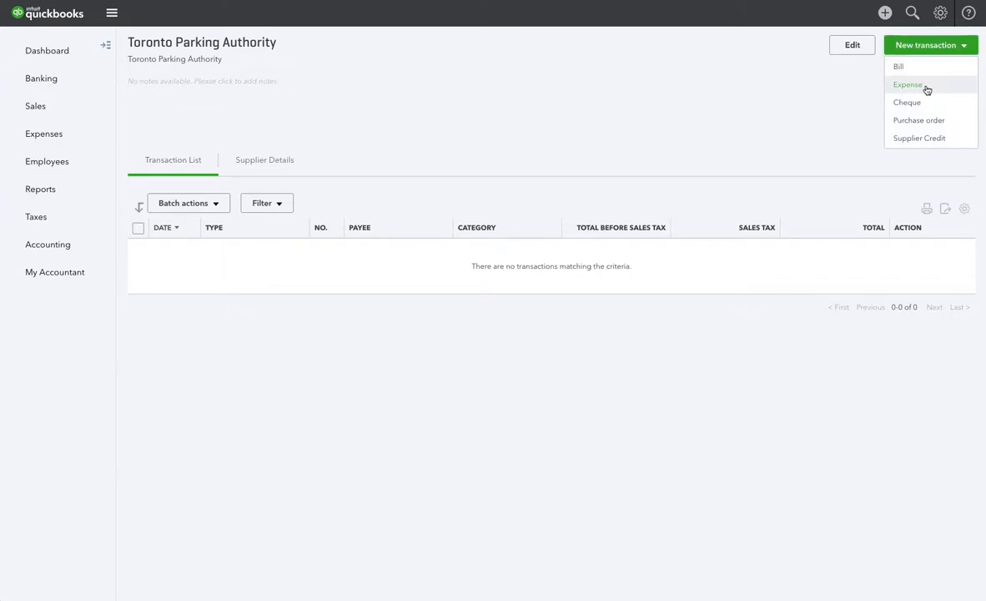
pyautogui.click(927, 87)
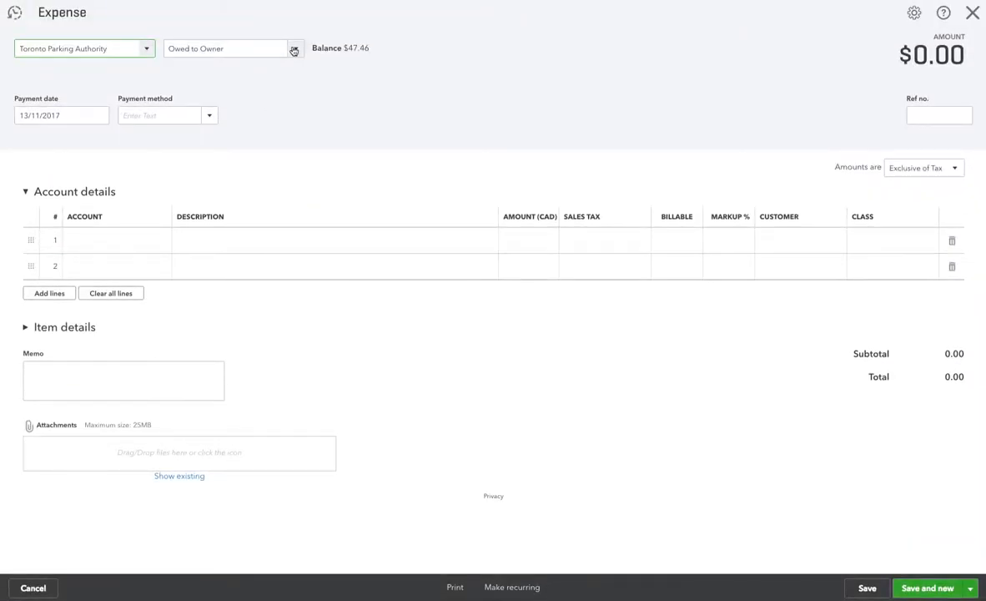
# - Pay the parking expense from the Owed to Owner account with Cash as the payment method
pyautogui.click(294, 51)
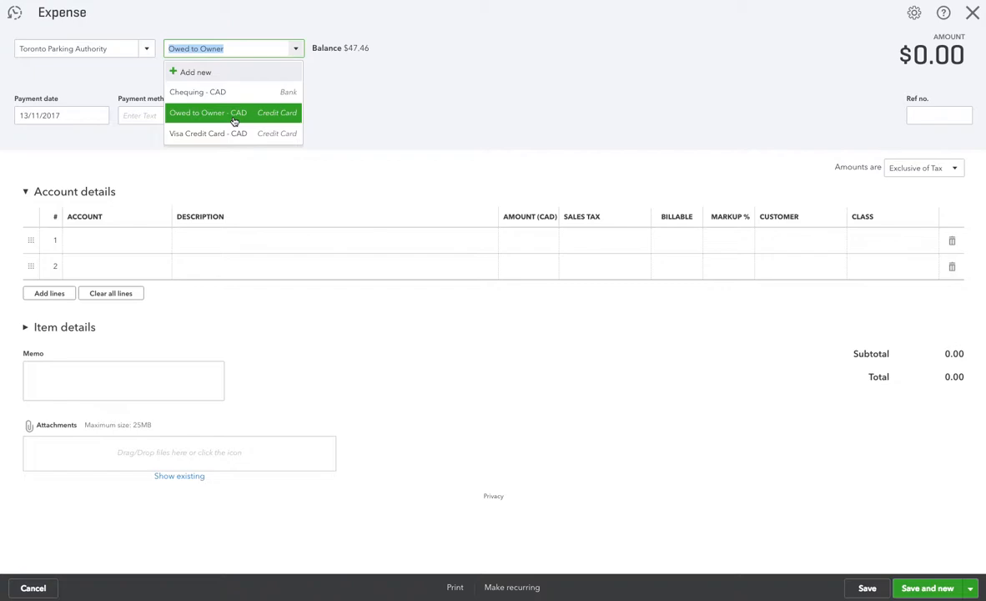
pyautogui.click(125, 116)
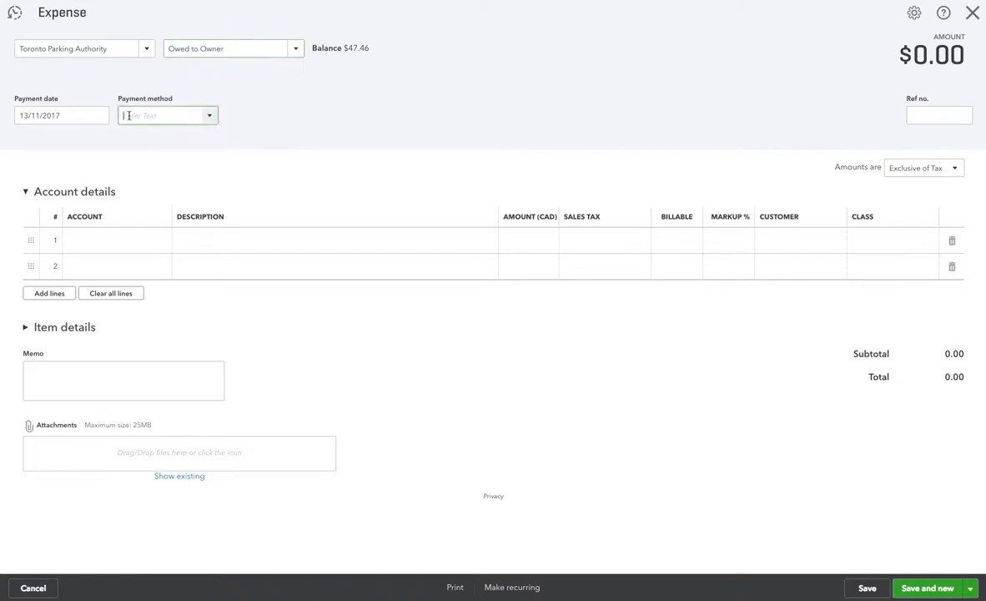
pyautogui.click(206, 117)
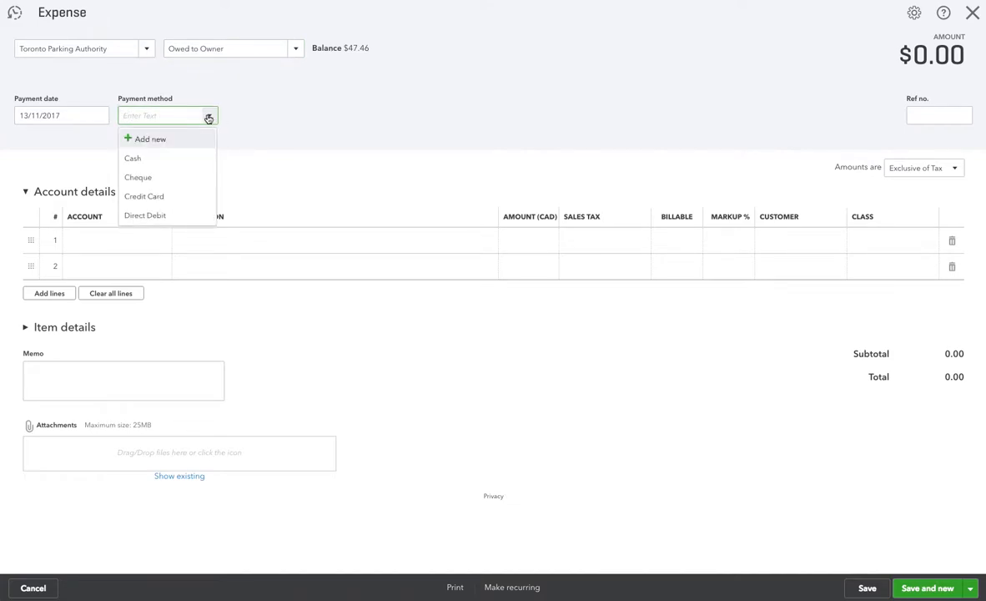
pyautogui.click(142, 158)
# - Assign the Parking expense account to the first line of the Toronto Parking Authority expense
pyautogui.click(95, 240)
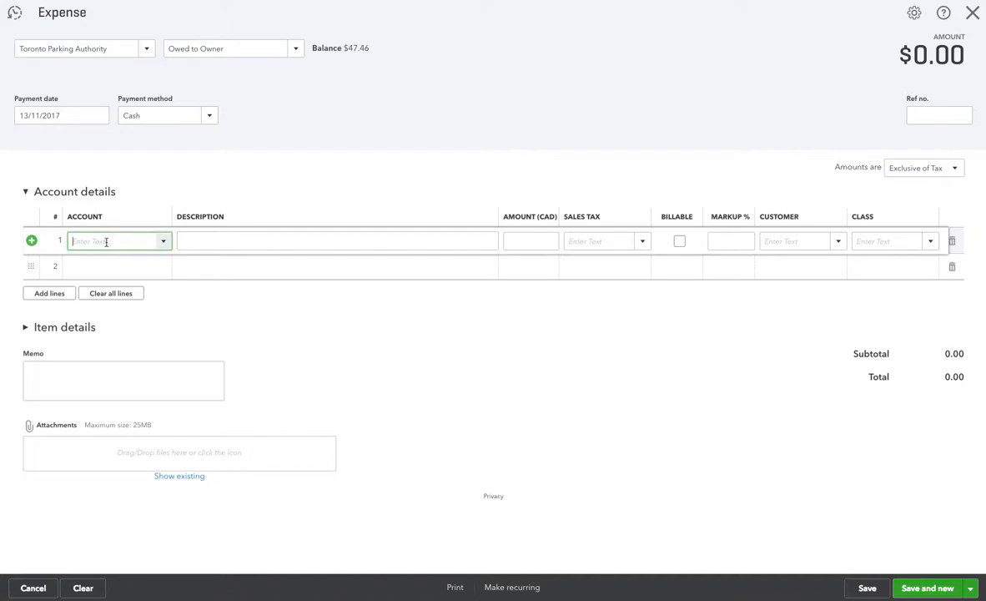
pyautogui.write('Parking')
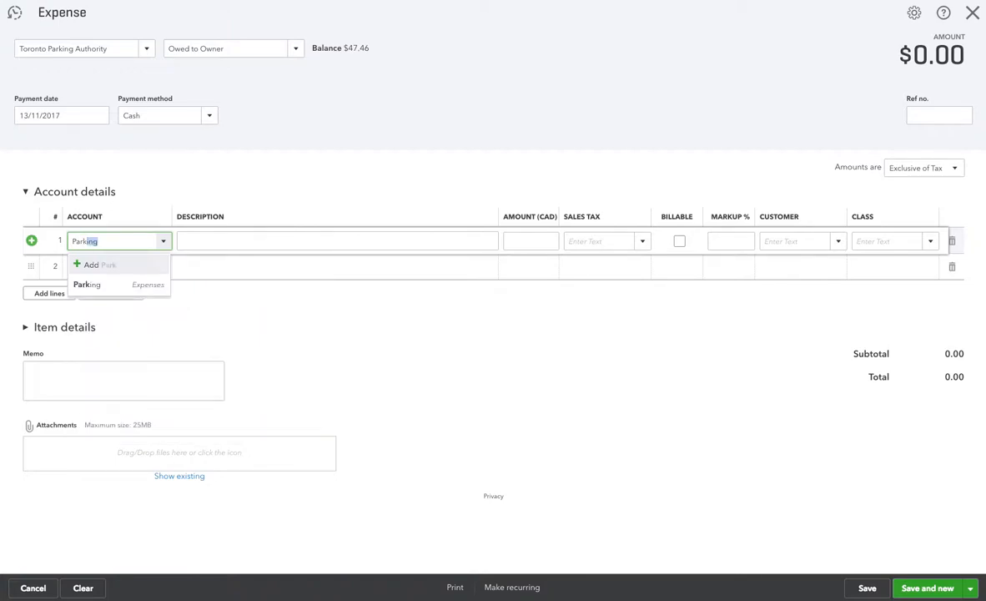
pyautogui.click(162, 242)
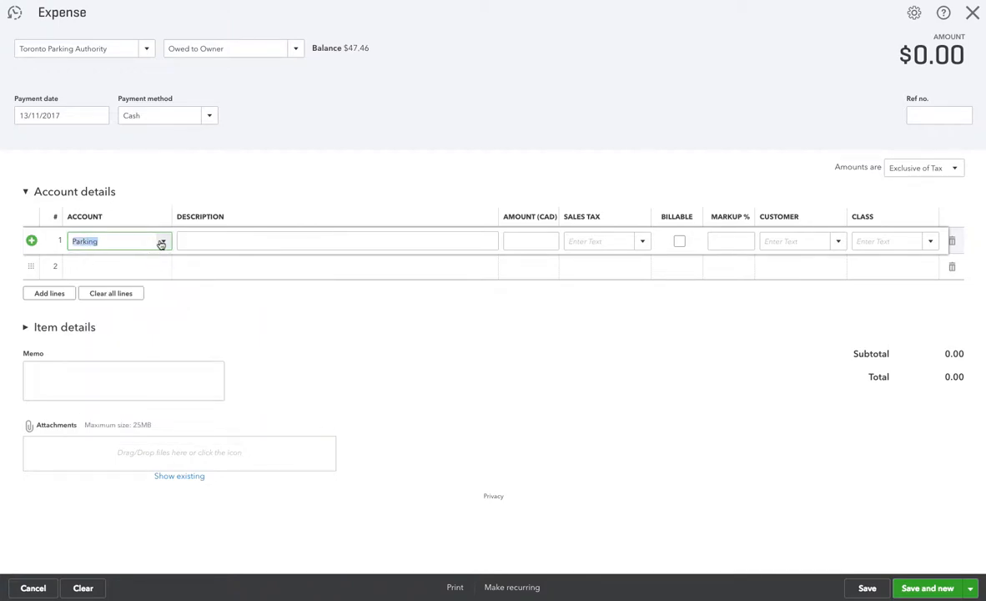
pyautogui.click(161, 242)
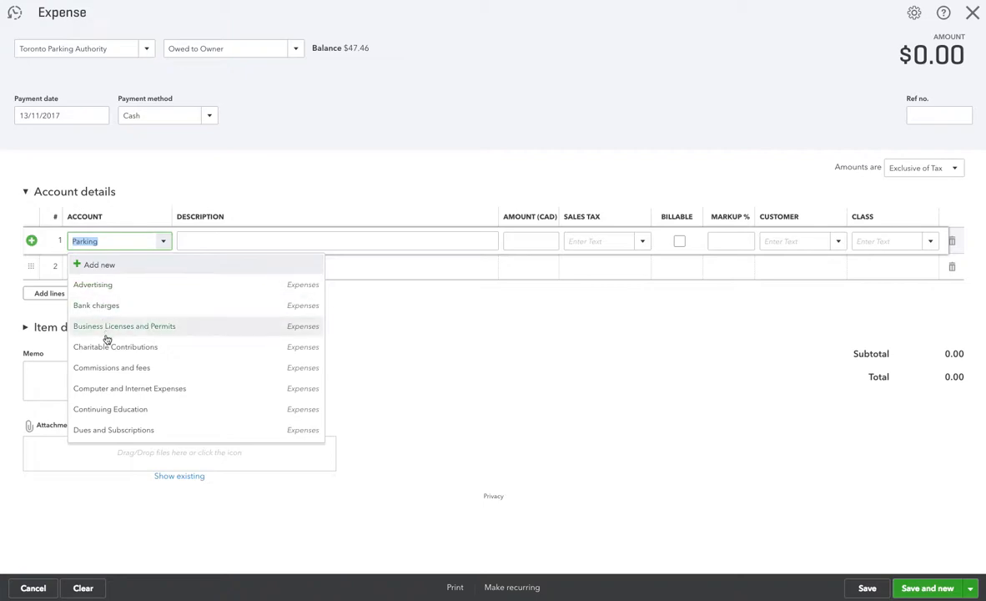
pyautogui.scroll(-4, 113, 421)
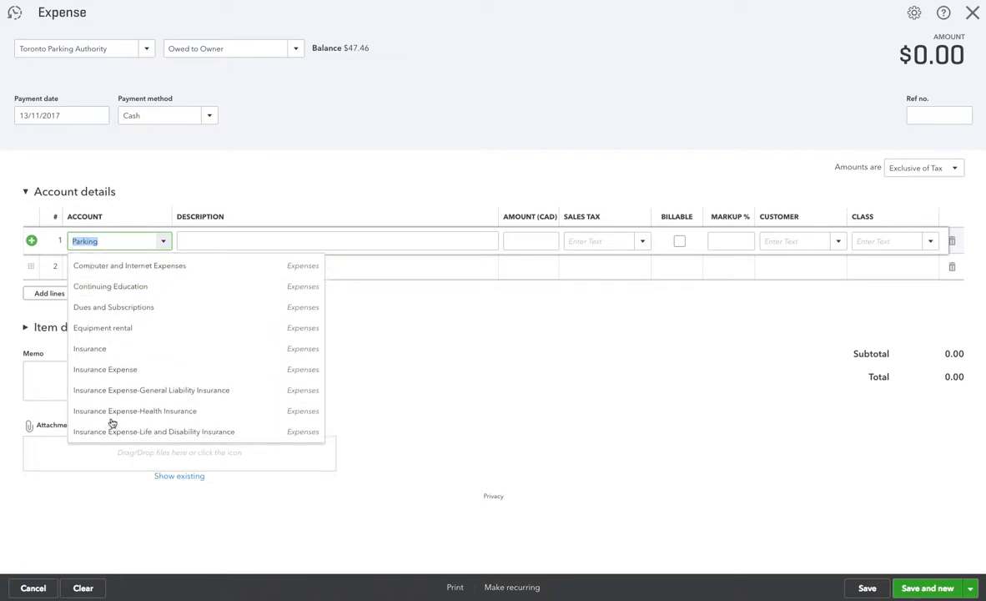
pyautogui.click(102, 241)
pyautogui.moveTo(104, 242); pyautogui.dragTo(67, 240)
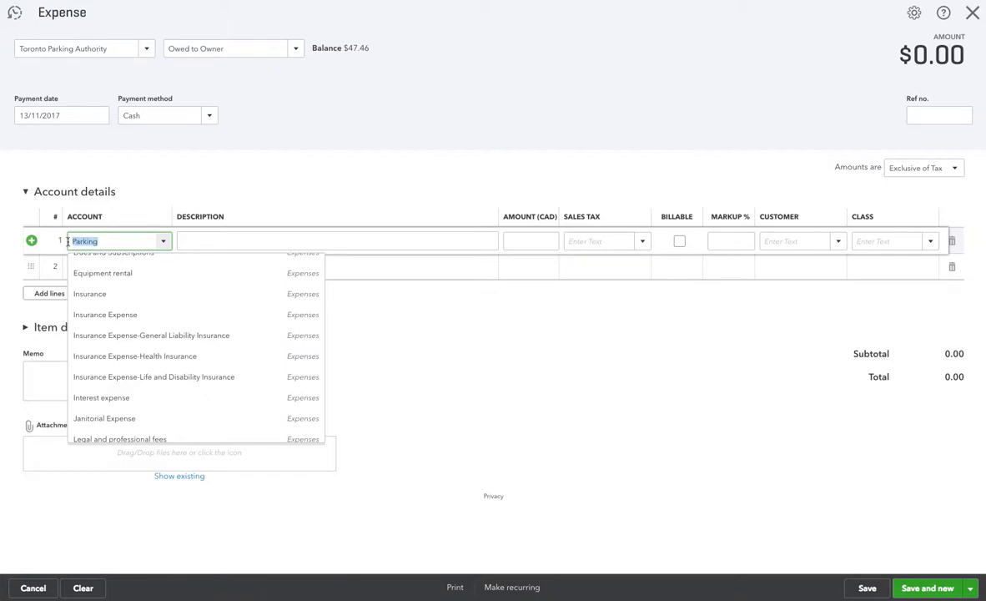
pyautogui.write('Parking')
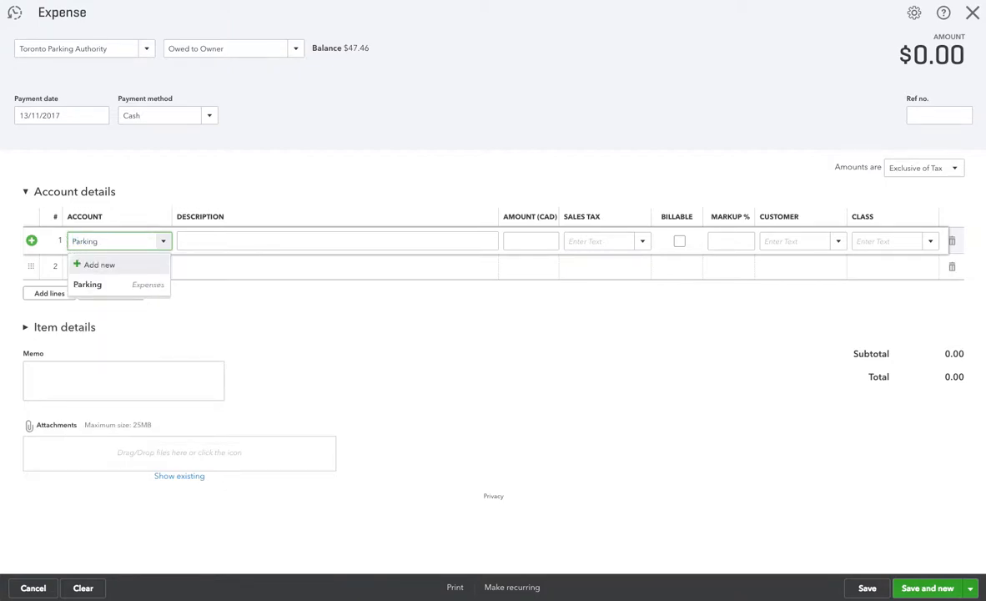
pyautogui.click(87, 285)
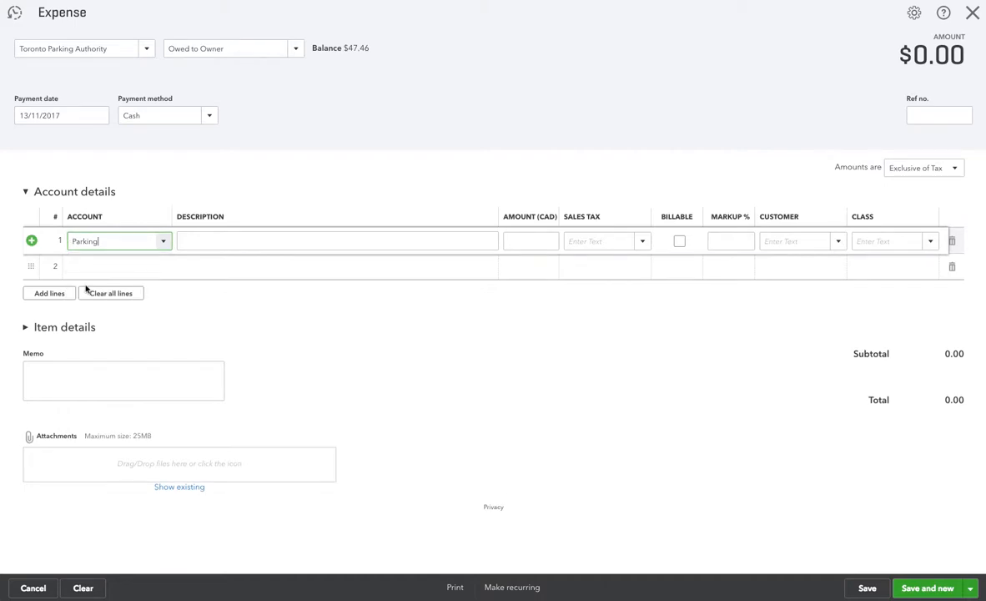
# - Describe the parking line as "Parking at the Convention Centre for show" and set its amount to 20.00
pyautogui.click(185, 240)
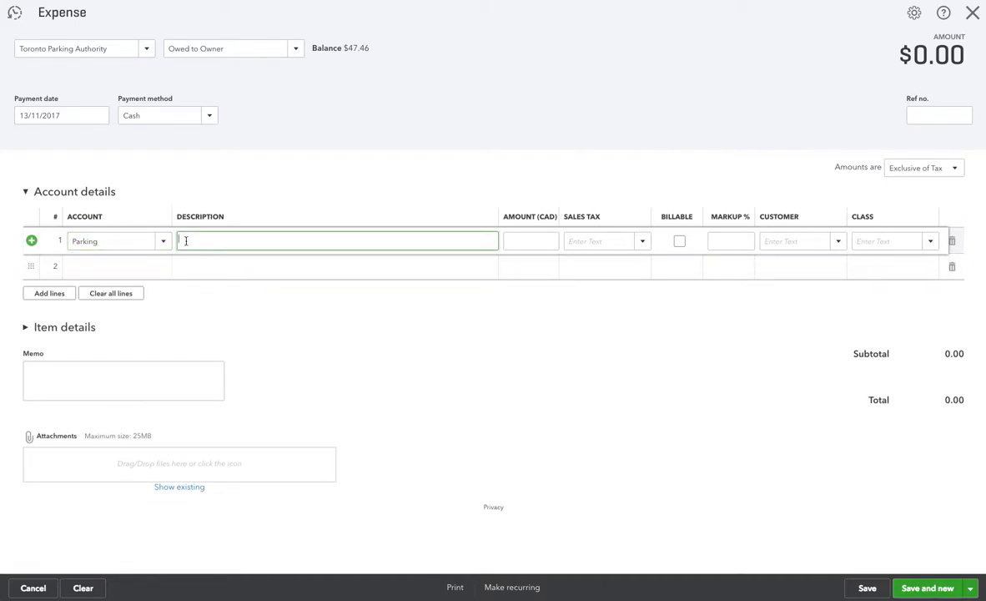
pyautogui.write('Parking at the Convention Centre for')
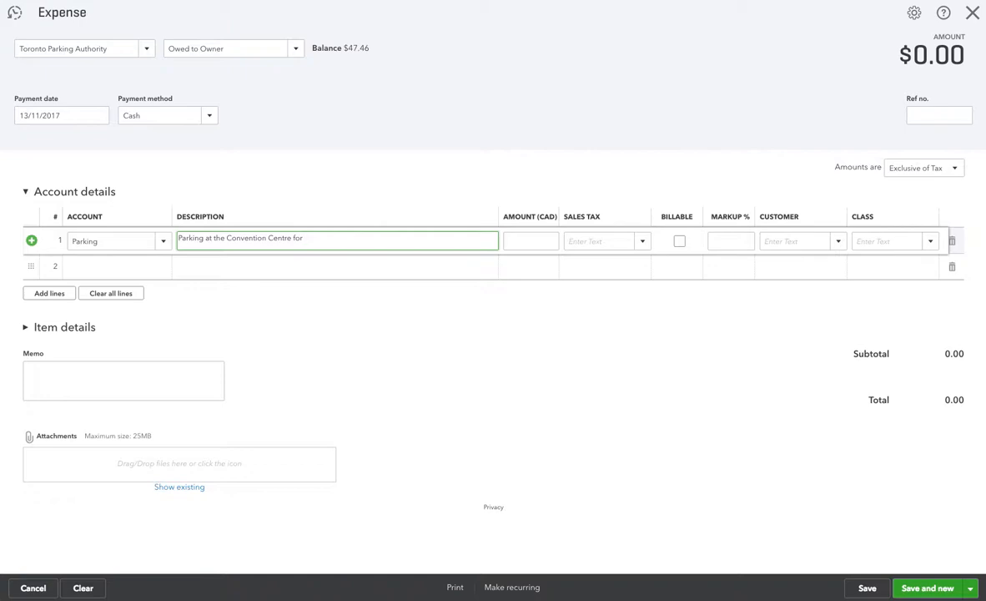
pyautogui.write('show')
pyautogui.press('Tab')
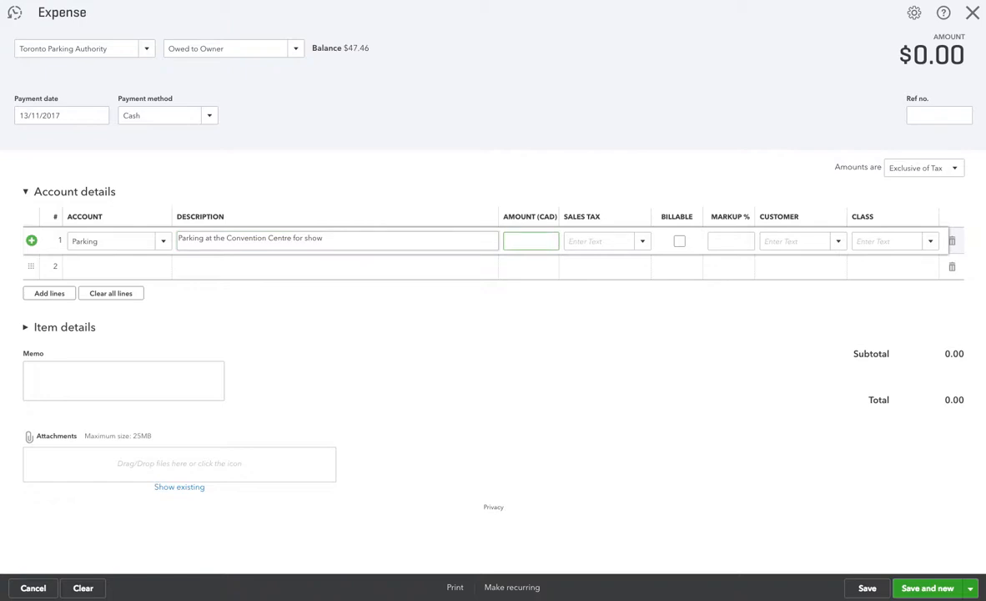
pyautogui.write('20')
pyautogui.press('Tab')
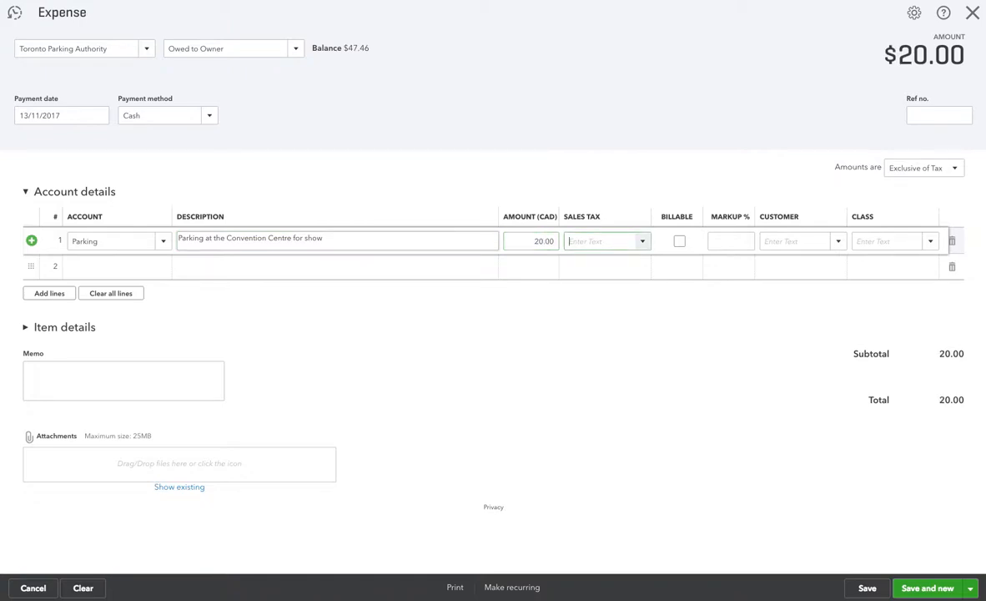
# - Make the amounts Inclusive of Tax with HST ON (13%) on the parking line, and save and close the expense
pyautogui.click(954, 168)
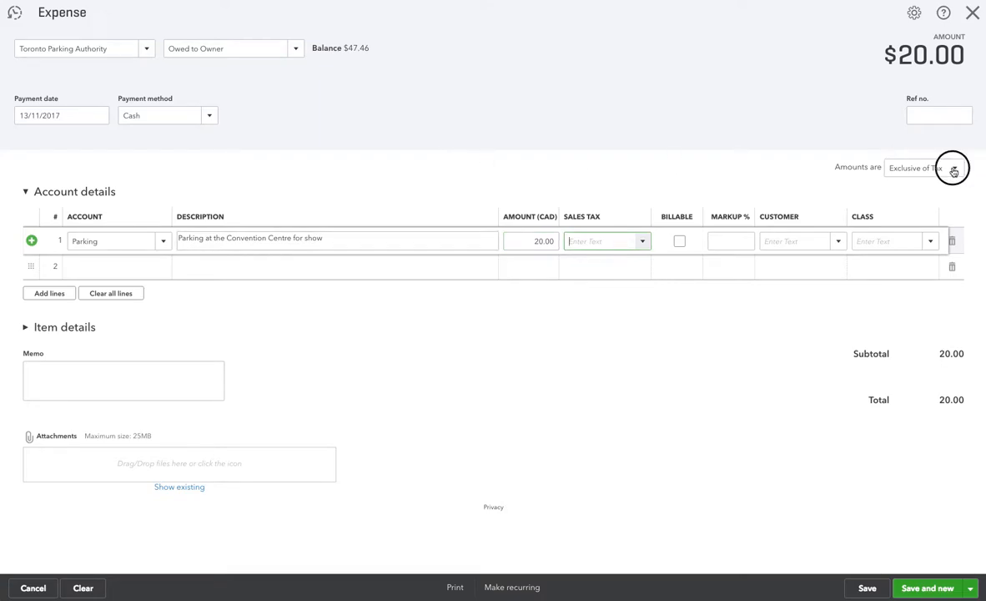
pyautogui.click(940, 207)
pyautogui.click(599, 240)
pyautogui.click(643, 242)
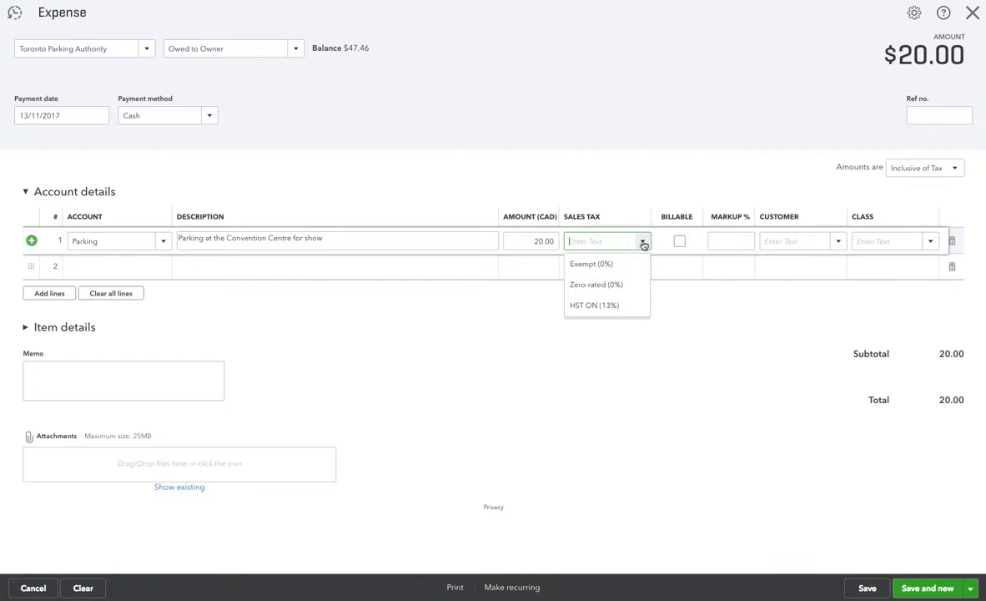
pyautogui.click(616, 306)
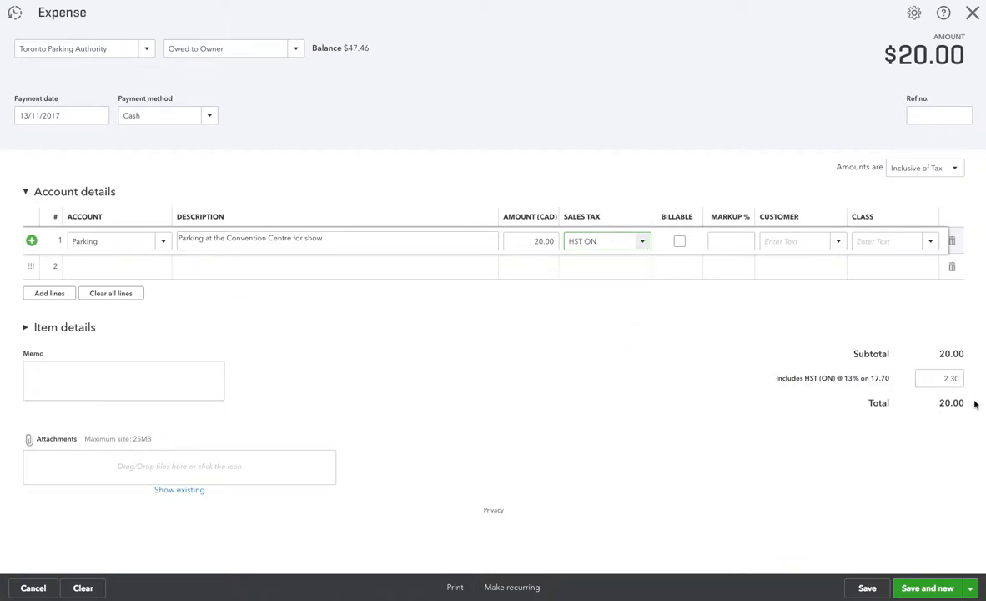
pyautogui.click(869, 588)
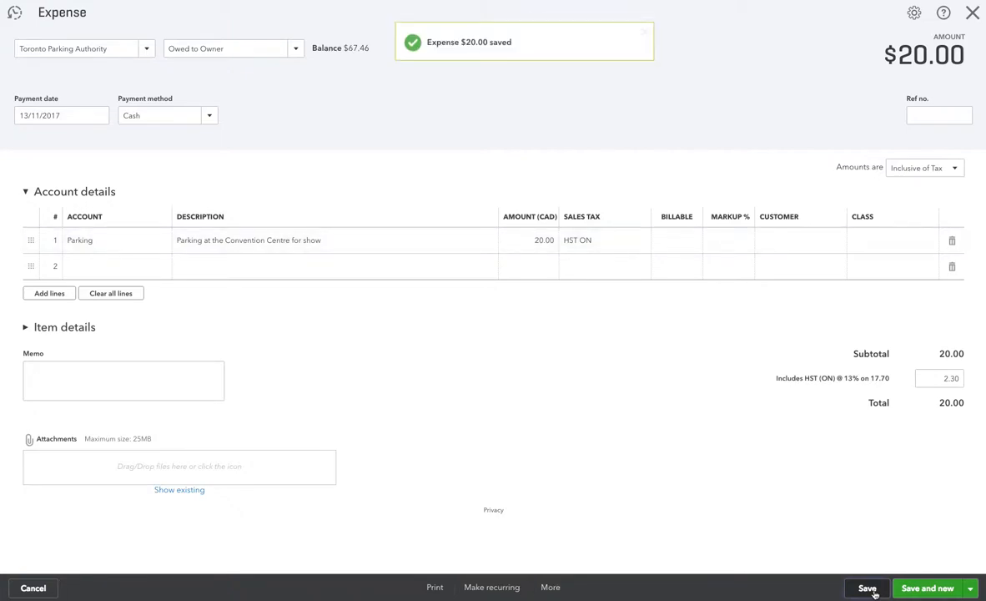
pyautogui.click(973, 14)
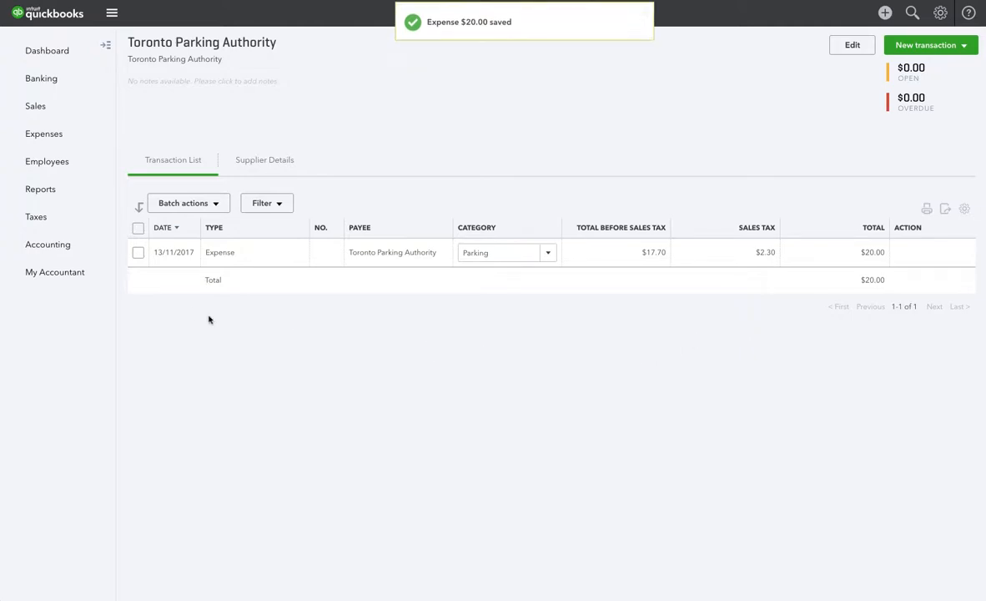
# - Find the Owed to Owner account in the Chart of Accounts by filtering for "Owed", and examine its account history
pyautogui.click(68, 247)
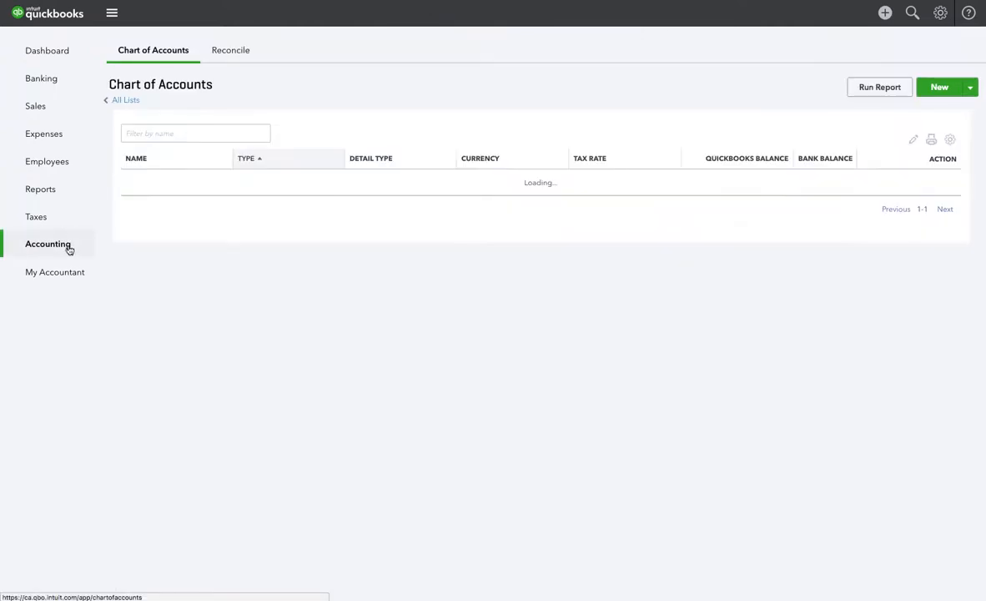
pyautogui.click(151, 134)
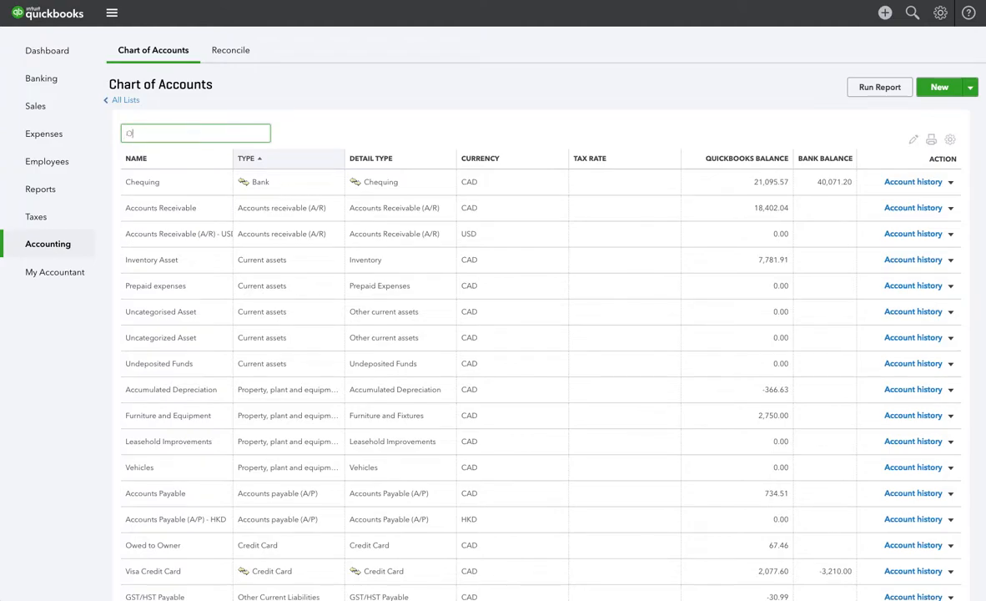
pyautogui.write('Owed')
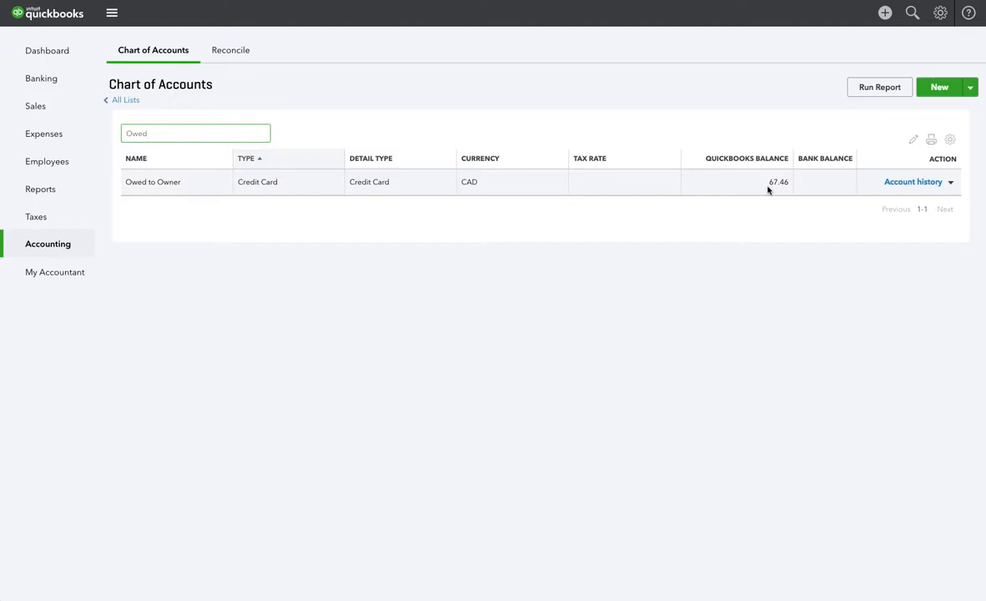
pyautogui.click(903, 190)
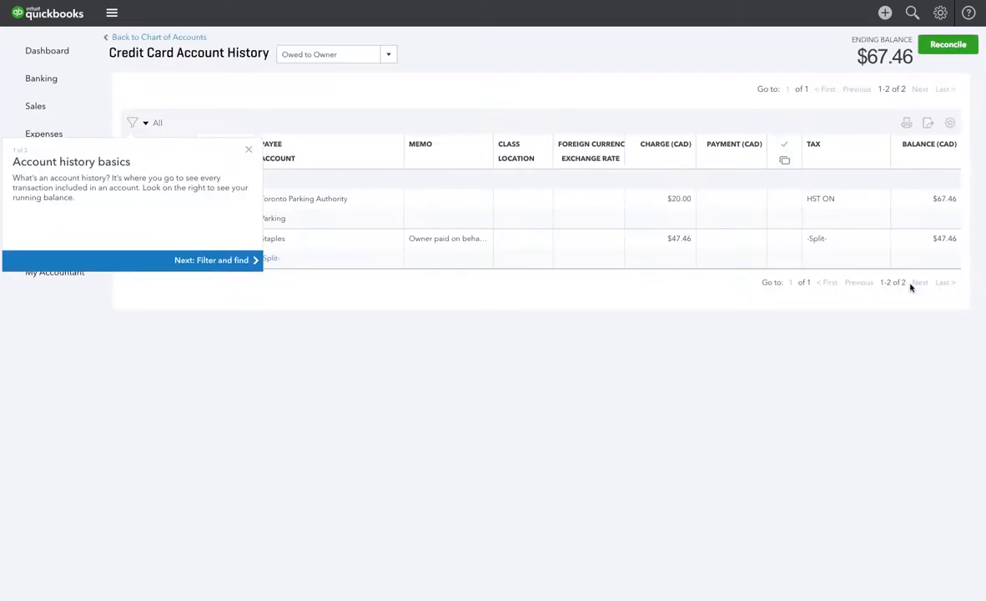
pyautogui.click(247, 149)
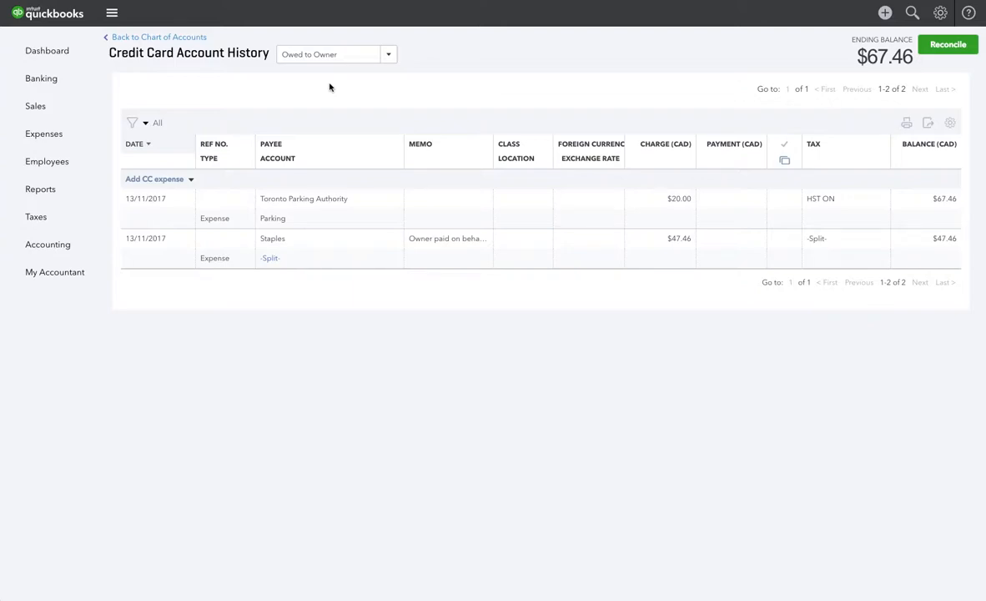
# - Create a new cheque from the Chequing account with the owner's supplier record as payee
pyautogui.click(886, 13)
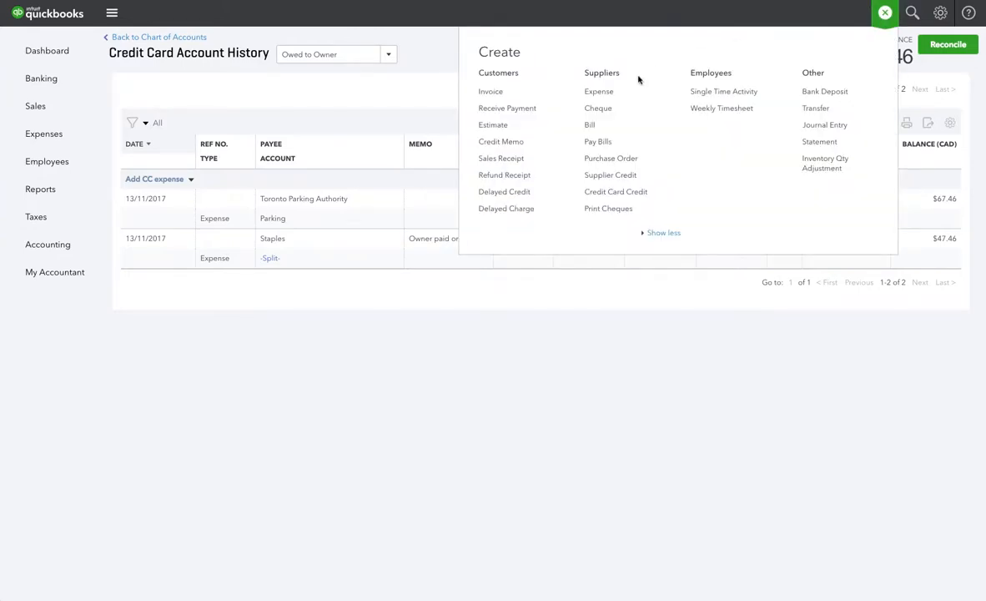
pyautogui.click(599, 109)
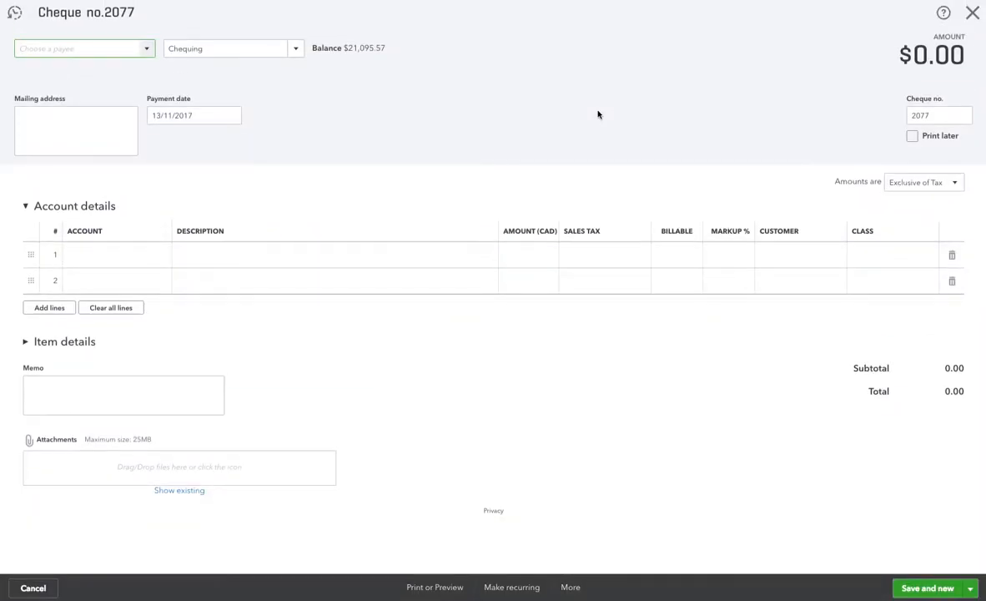
pyautogui.click(147, 50)
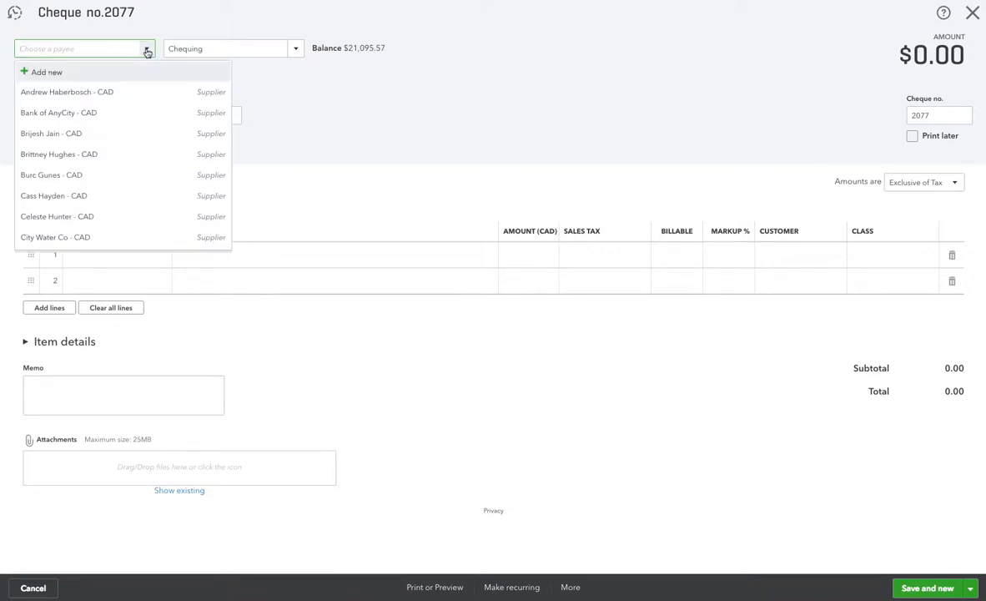
pyautogui.click(72, 160)
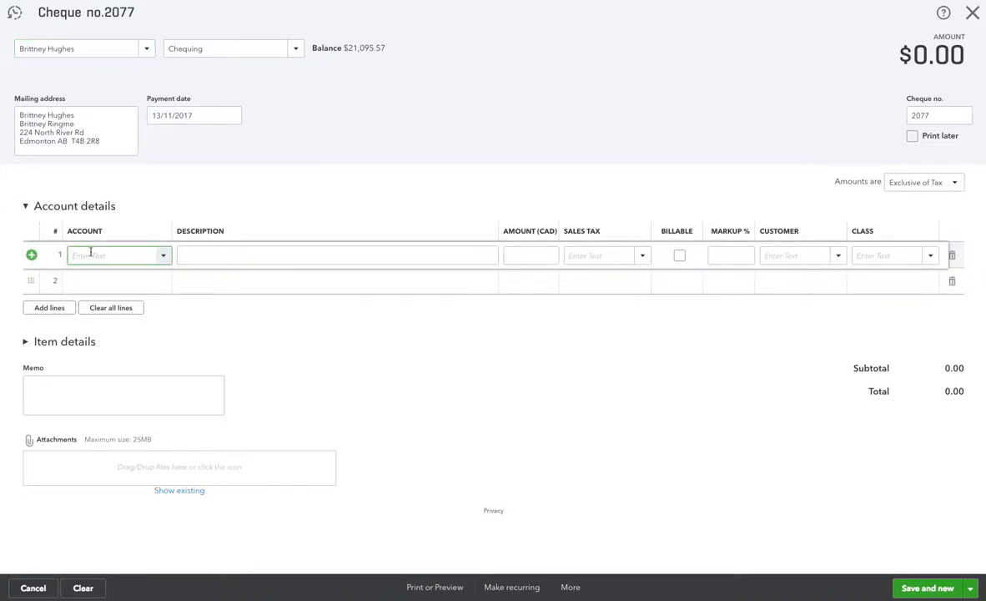
# - Fill in the cheque's first line with account Owed to Owner and amount 67.46, with amounts Out of scope of Tax
pyautogui.write('Owed to Owner')
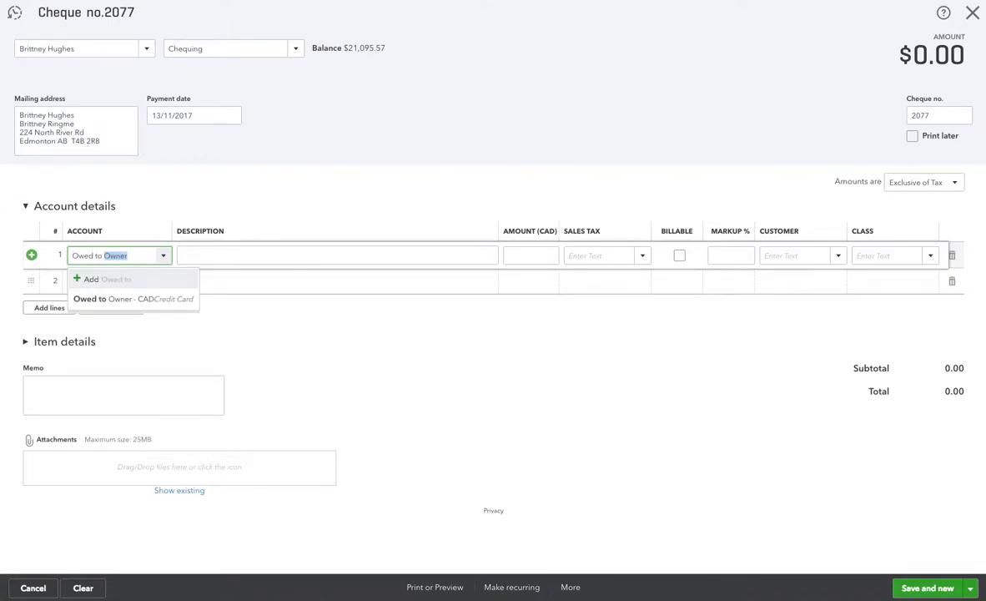
pyautogui.click(103, 298)
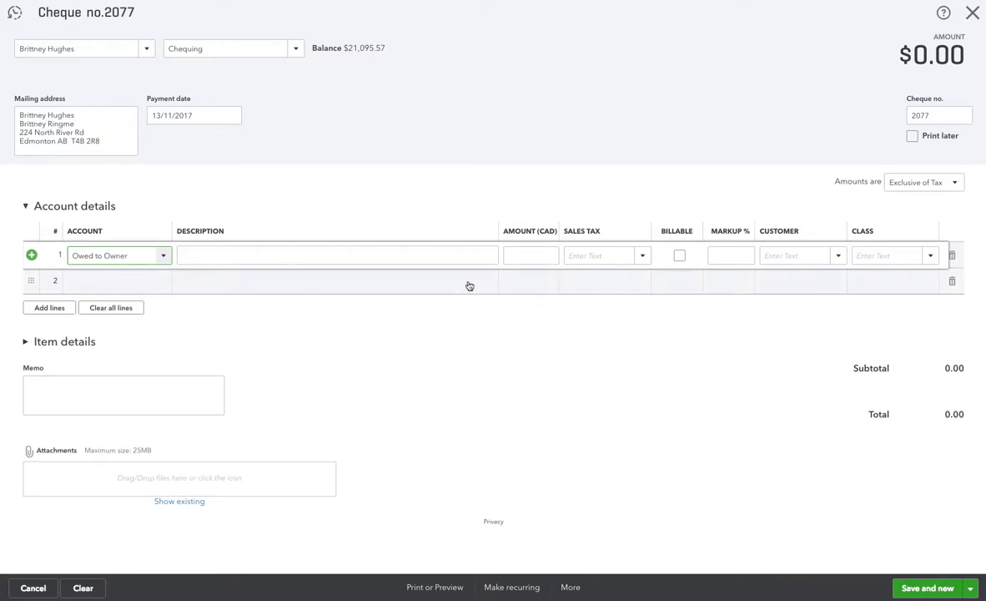
pyautogui.click(508, 257)
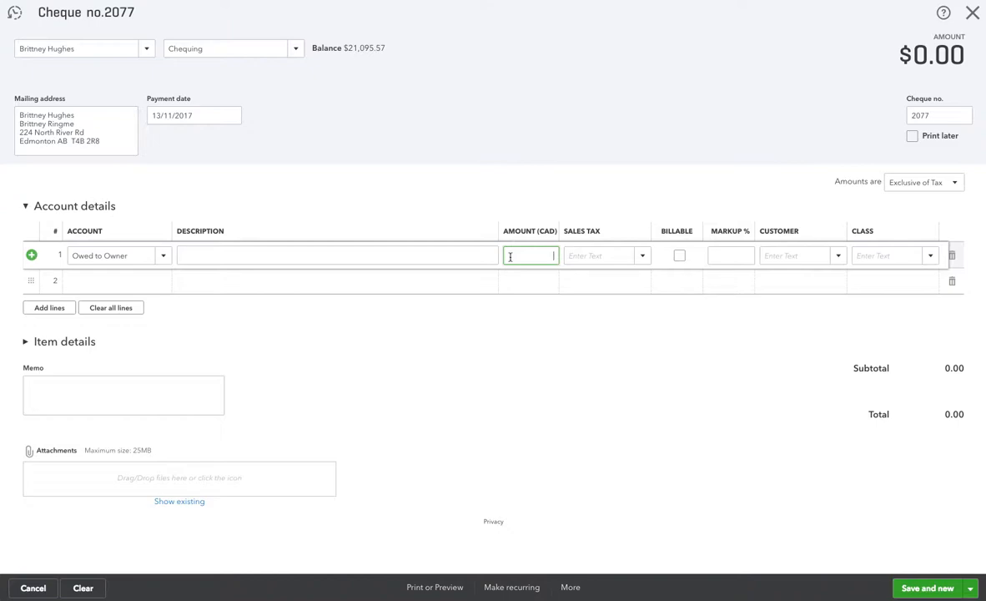
pyautogui.write('67.46')
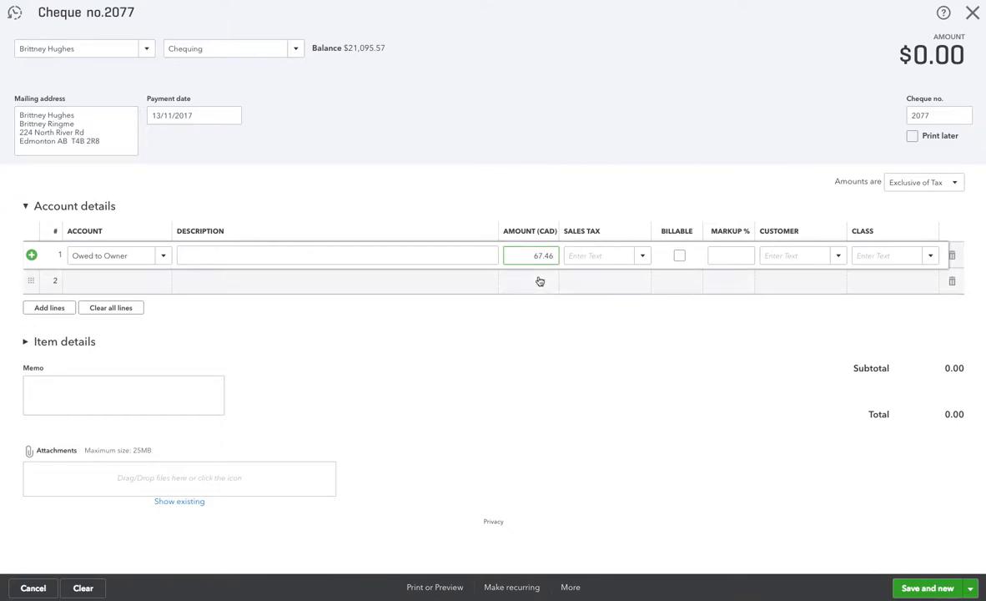
pyautogui.click(954, 183)
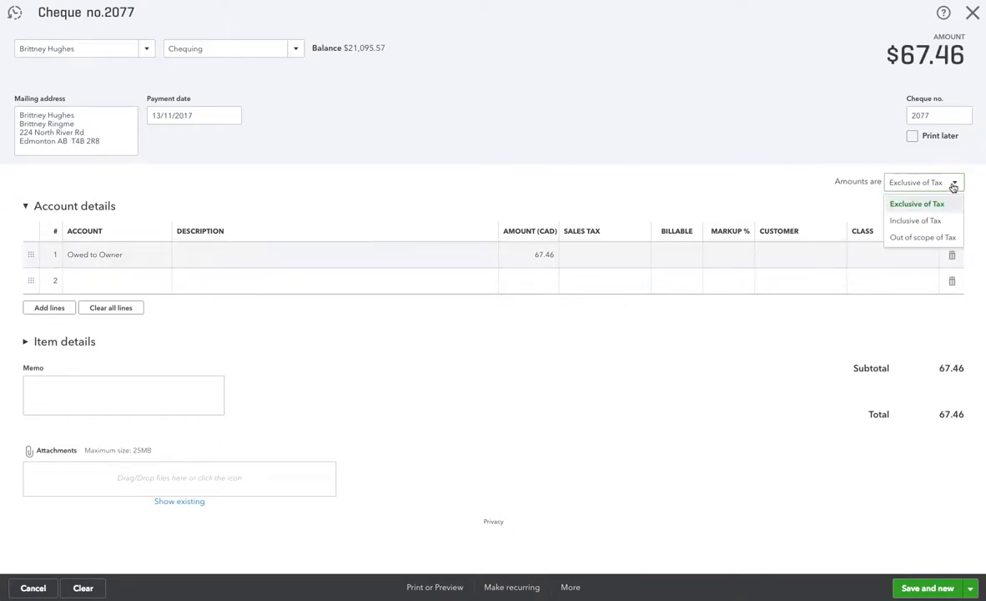
pyautogui.click(936, 237)
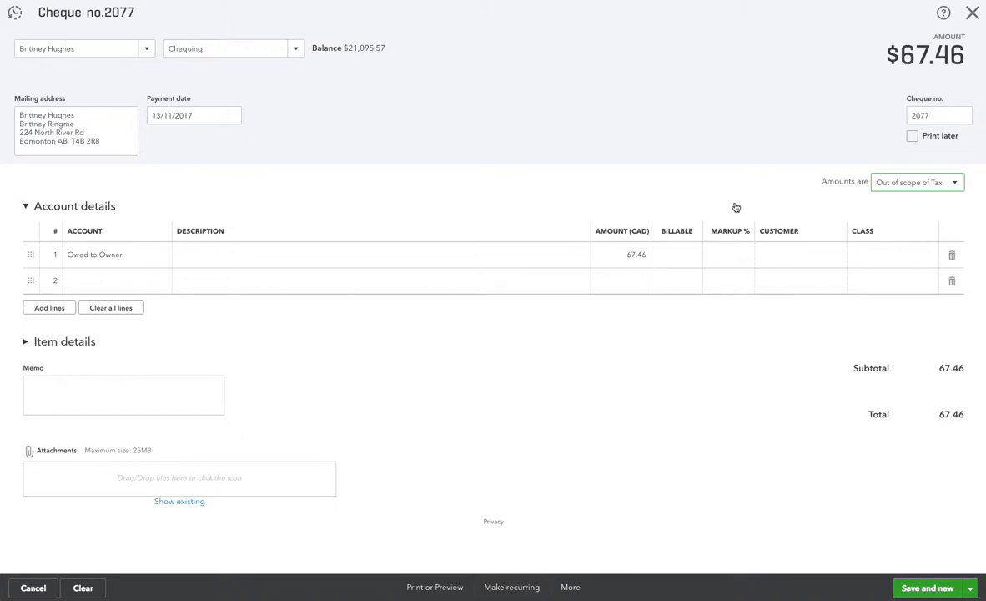
# - Enter the description "To Reimburse owner for purchases made on behalf of the company" on the cheque's Owed to Owner line
pyautogui.click(213, 256)
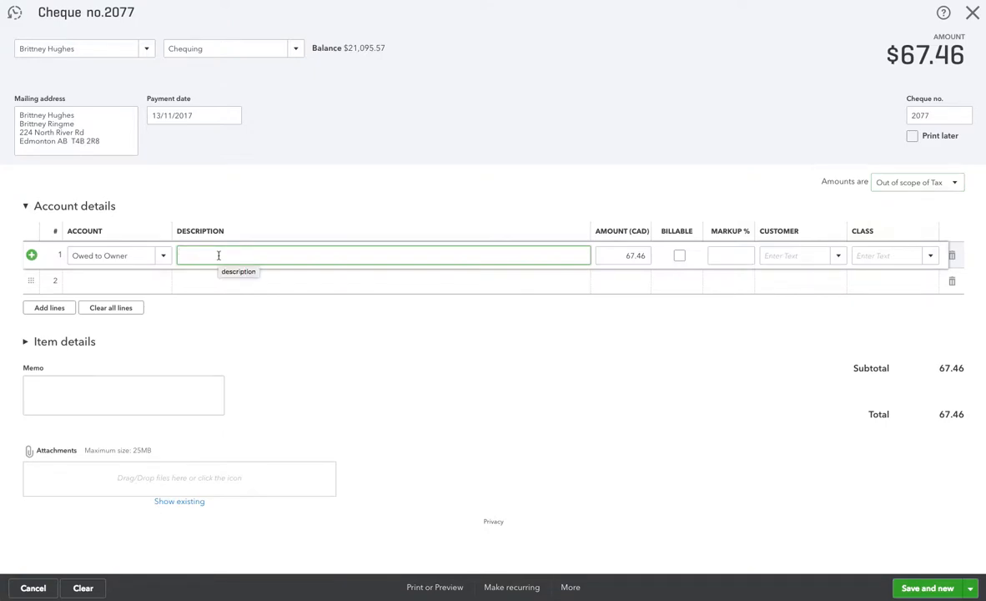
pyautogui.write('To R')
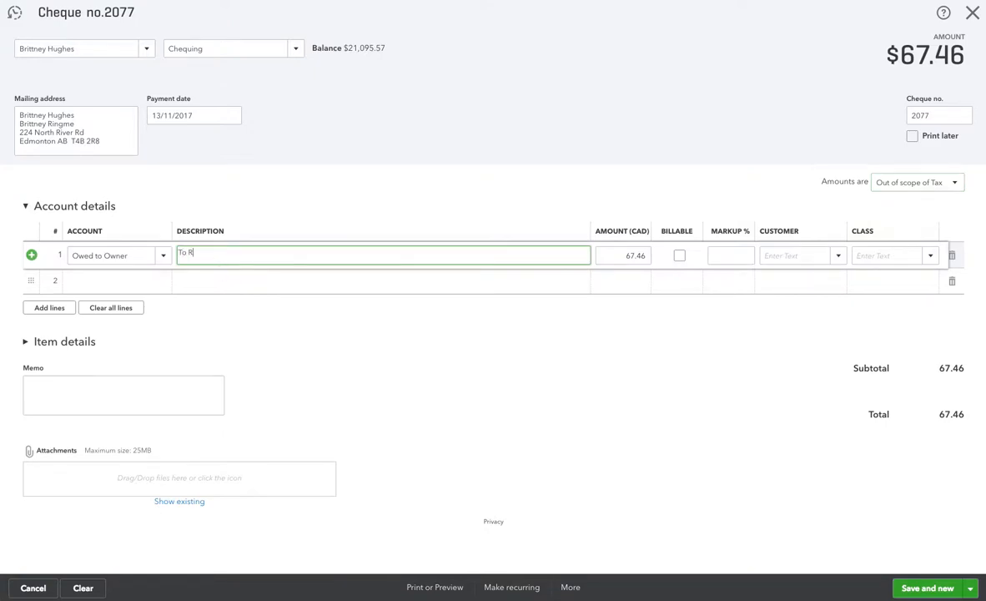
pyautogui.write('eimburse owner for purchases made on behalf')
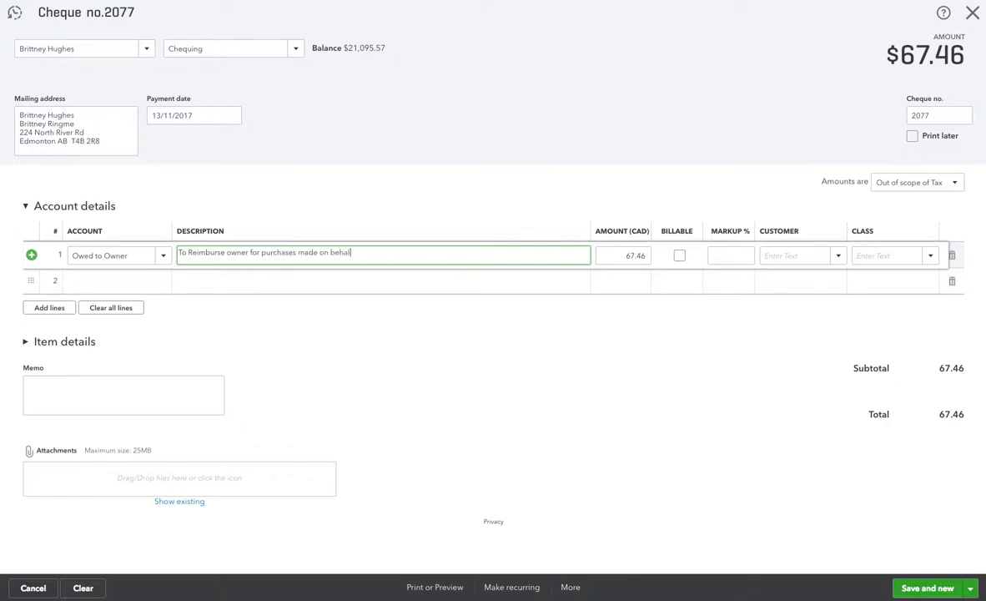
pyautogui.write(' of the company')
# - Copy the Owed to Owner line's full description into the cheque's memo, and save and close the cheque
pyautogui.moveTo(413, 252); pyautogui.dragTo(221, 249)
pyautogui.hotkey('ctrl', 'c')
pyautogui.click(42, 381)
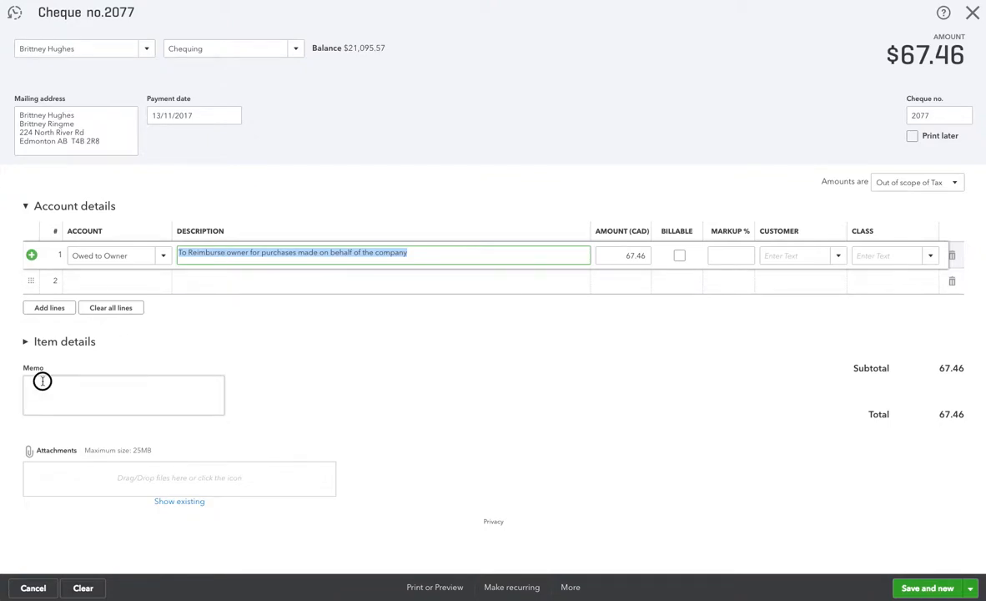
pyautogui.hotkey('ctrl', 'v')
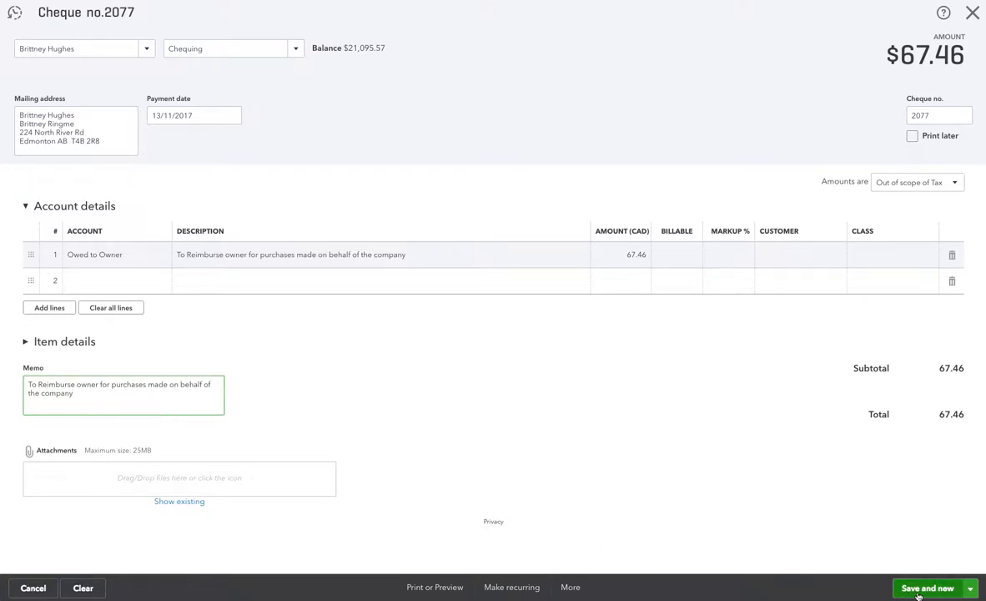
pyautogui.click(970, 588)
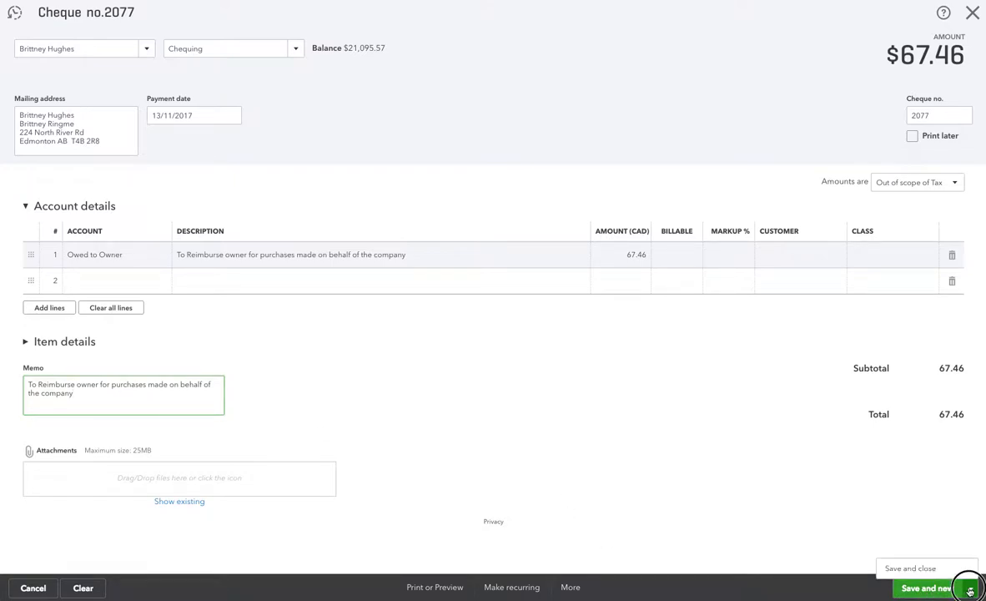
pyautogui.click(930, 571)
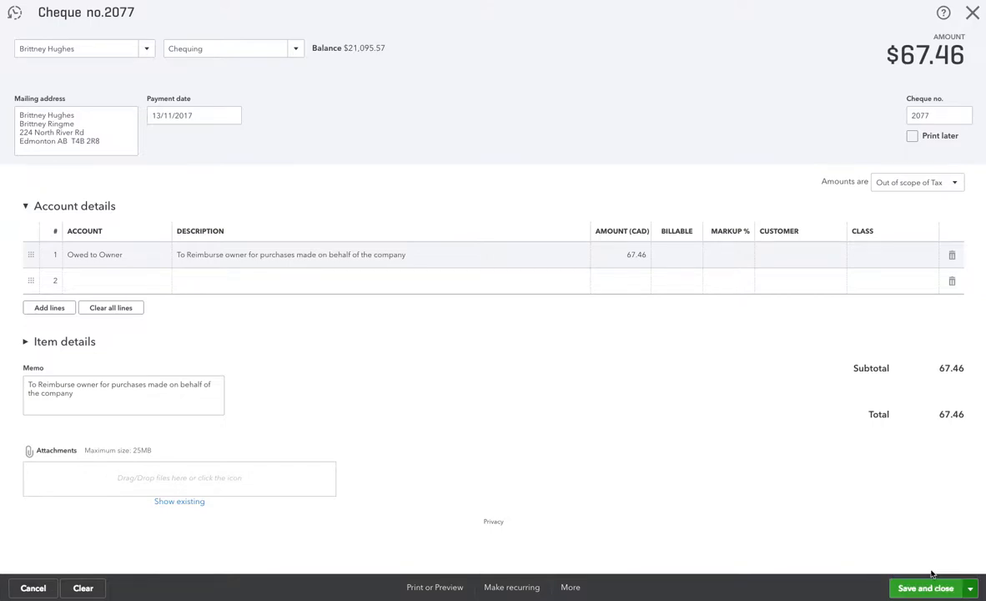